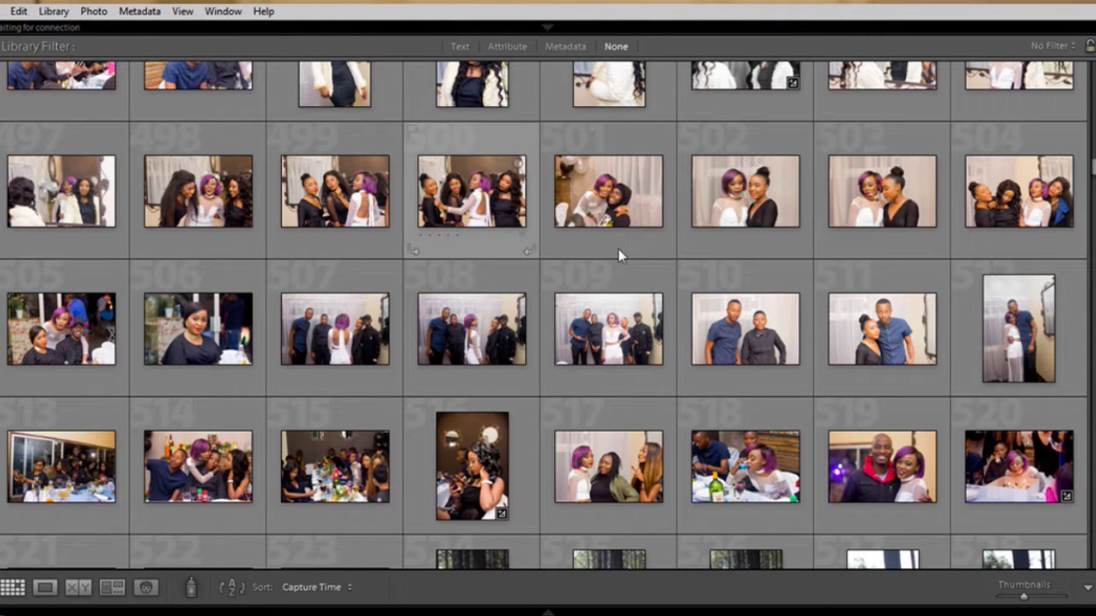
Step: Start a photo import and choose the TUT folder on EOS_DIGITAL (I:) as the source
mouse_move(2, 530)
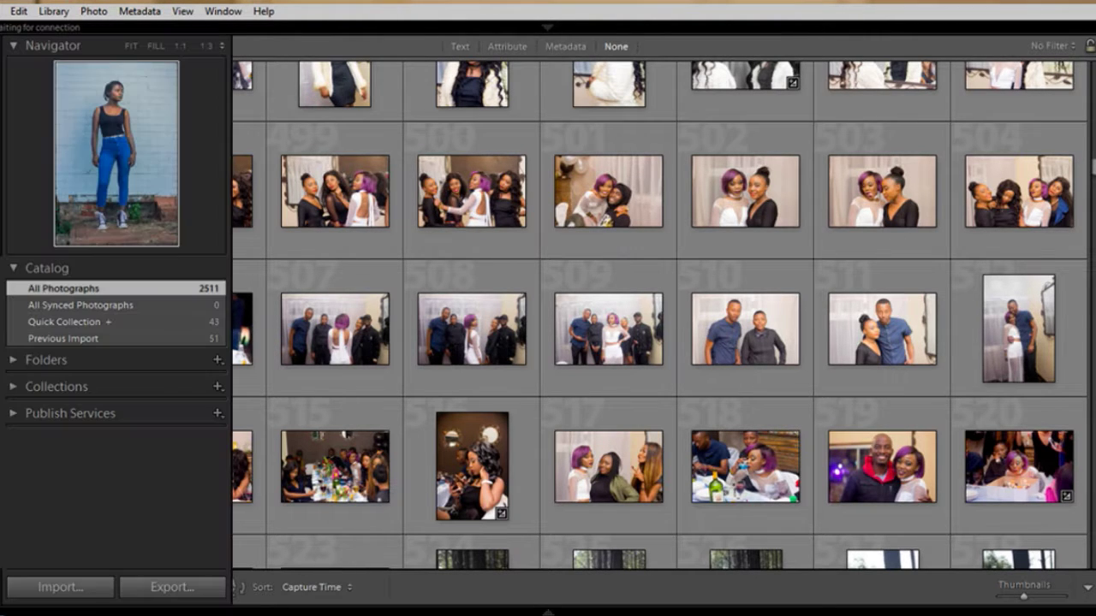
left_click(60, 587)
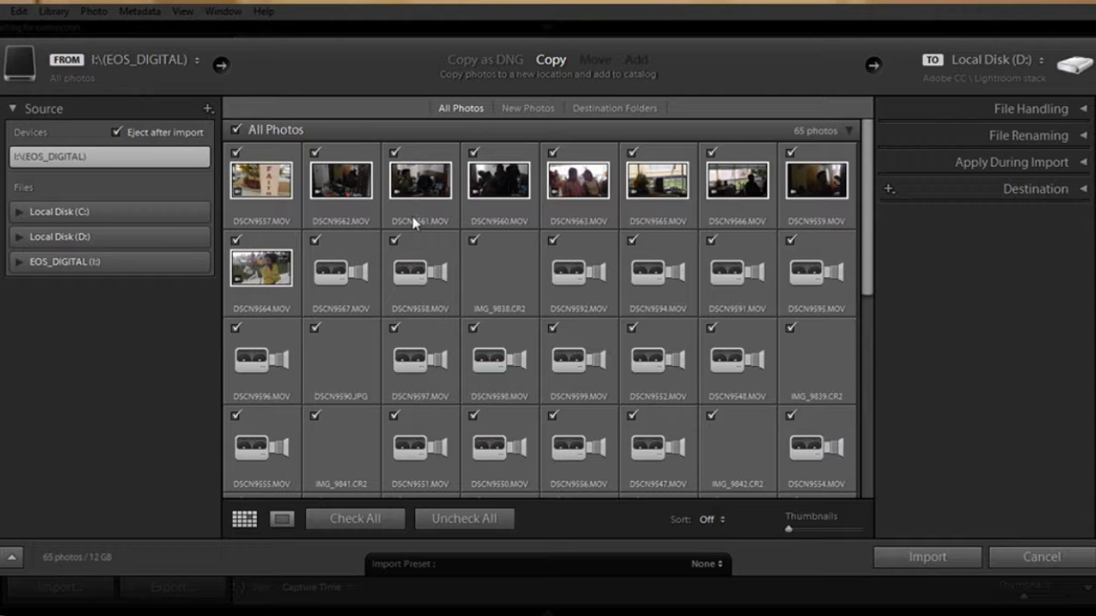
left_click(18, 263)
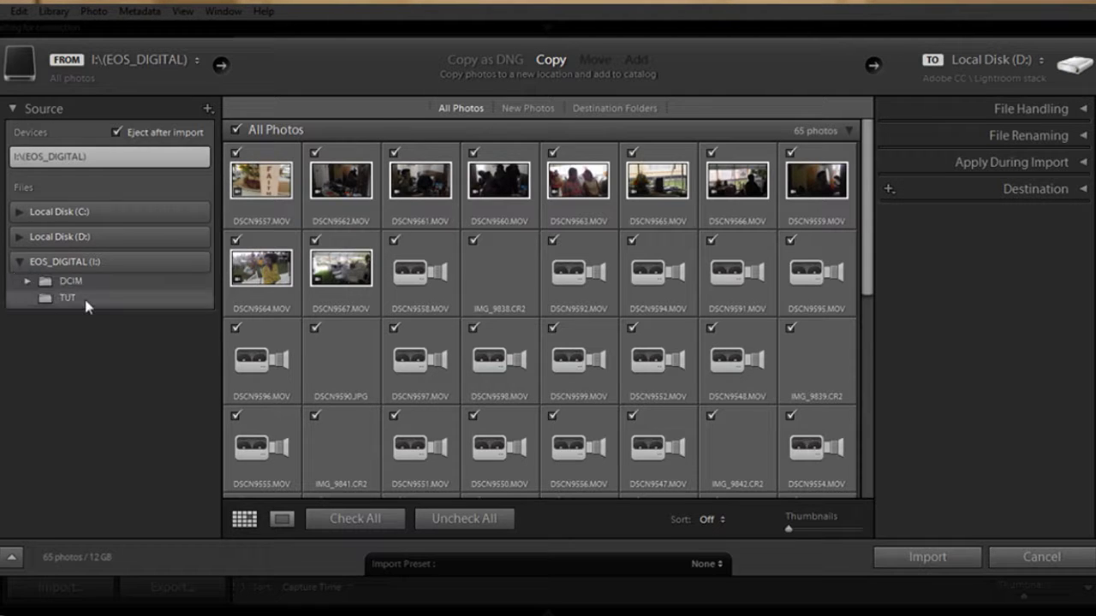
left_click(19, 262)
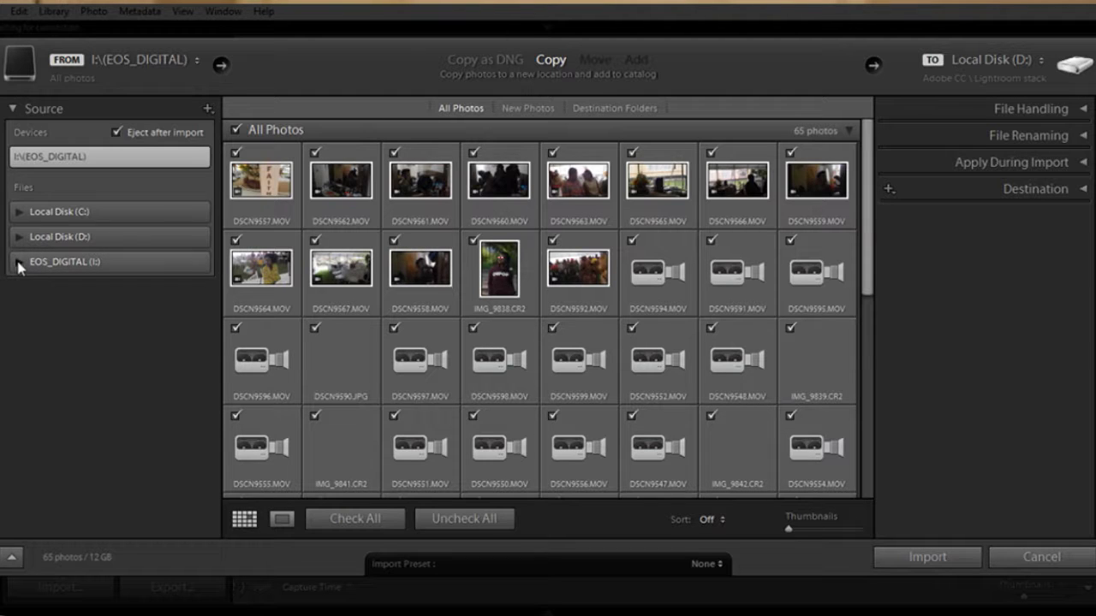
left_click(17, 263)
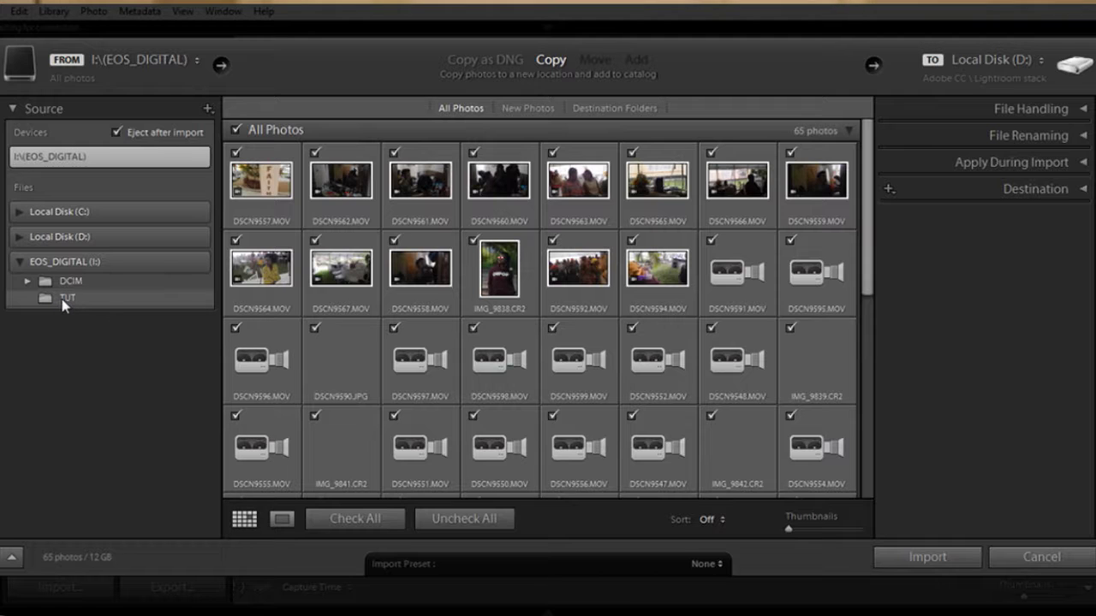
left_click(63, 303)
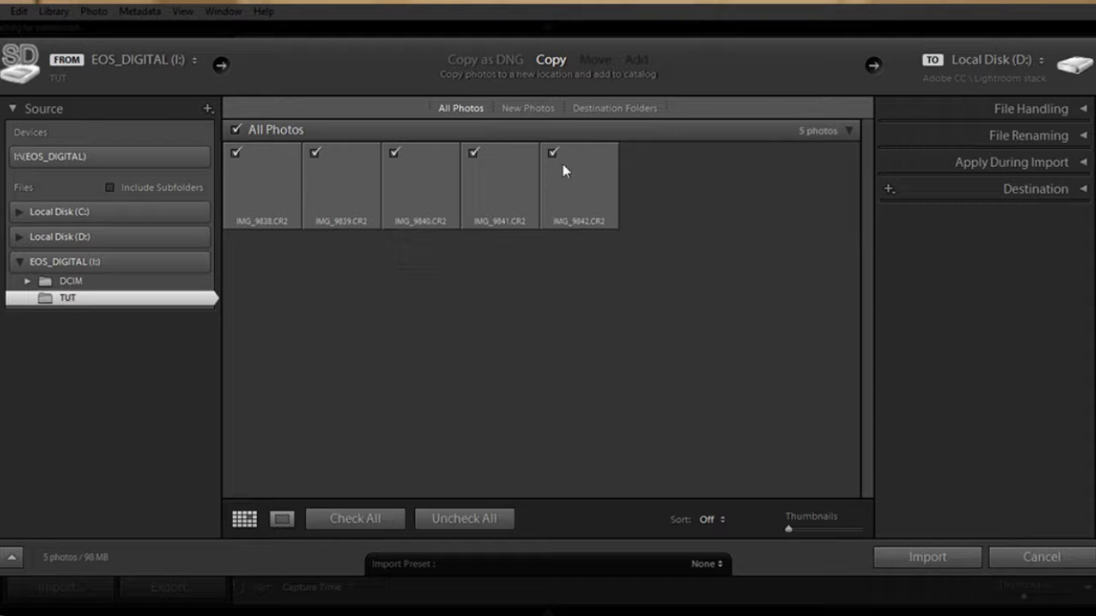
Step: Reveal the destination settings and import all checked TUT photos into the Lightroom stack folder
left_click(1083, 191)
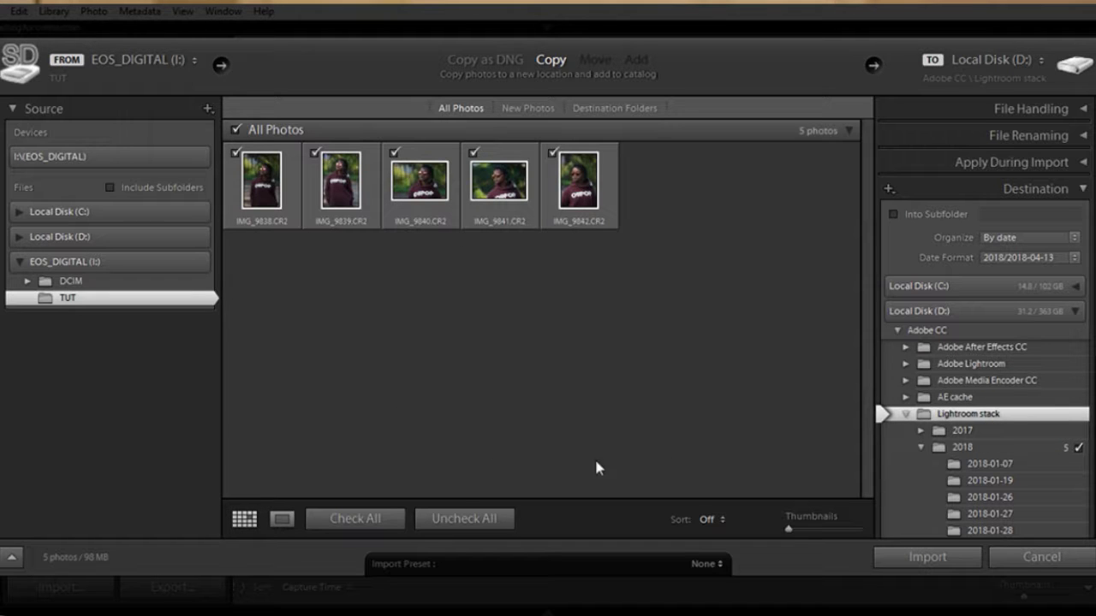
left_click(917, 565)
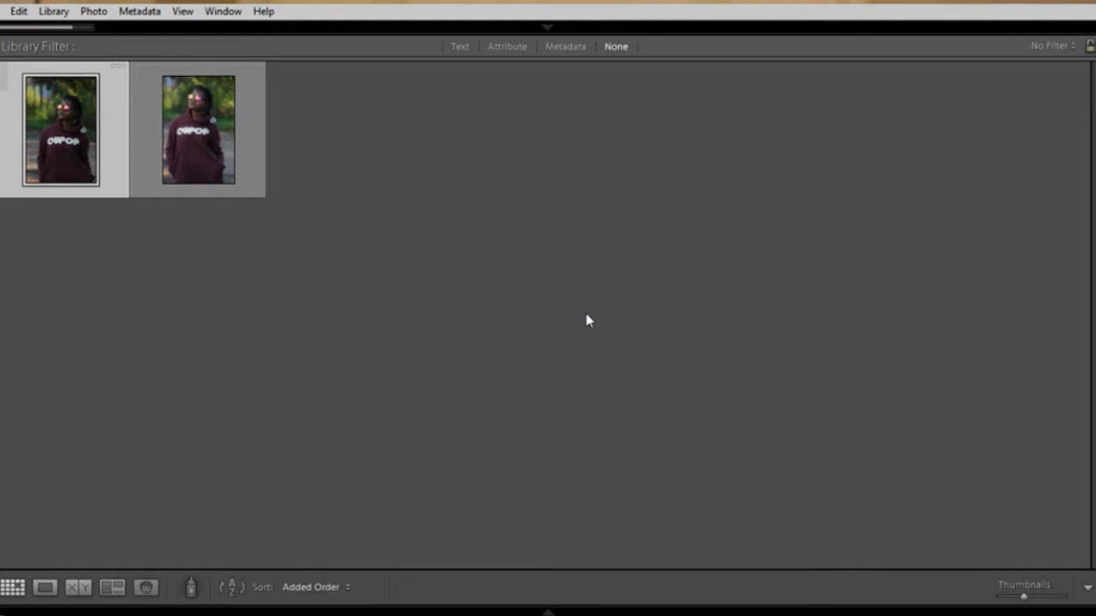
left_click(587, 319)
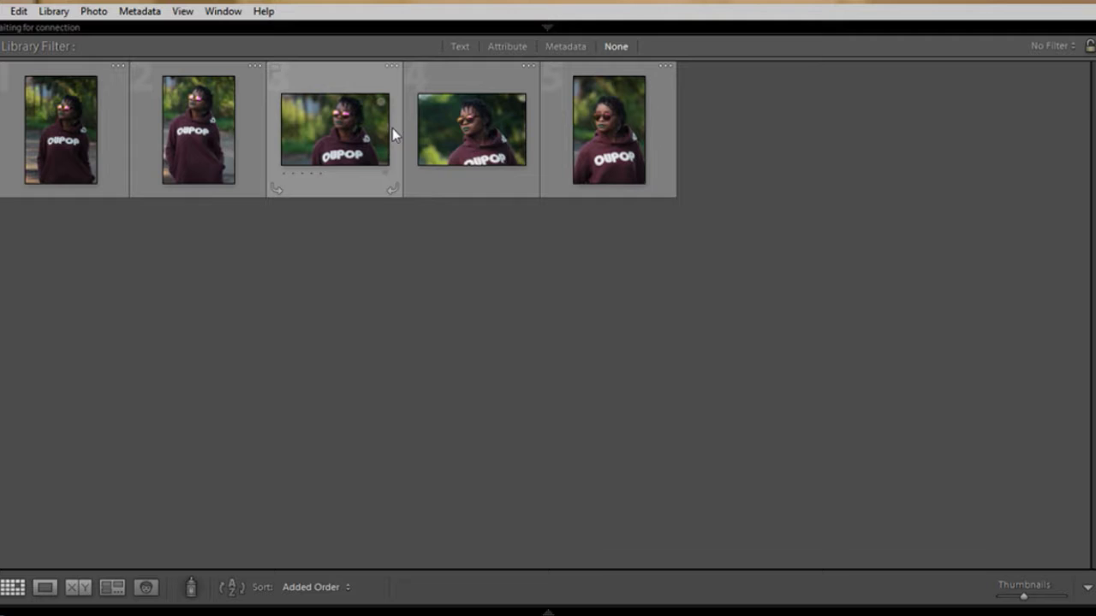
Step: Open the fourth imported photo, the landscape portrait IMG_9841-2.CR2, in the Develop module with both side panels shown
left_click(368, 137)
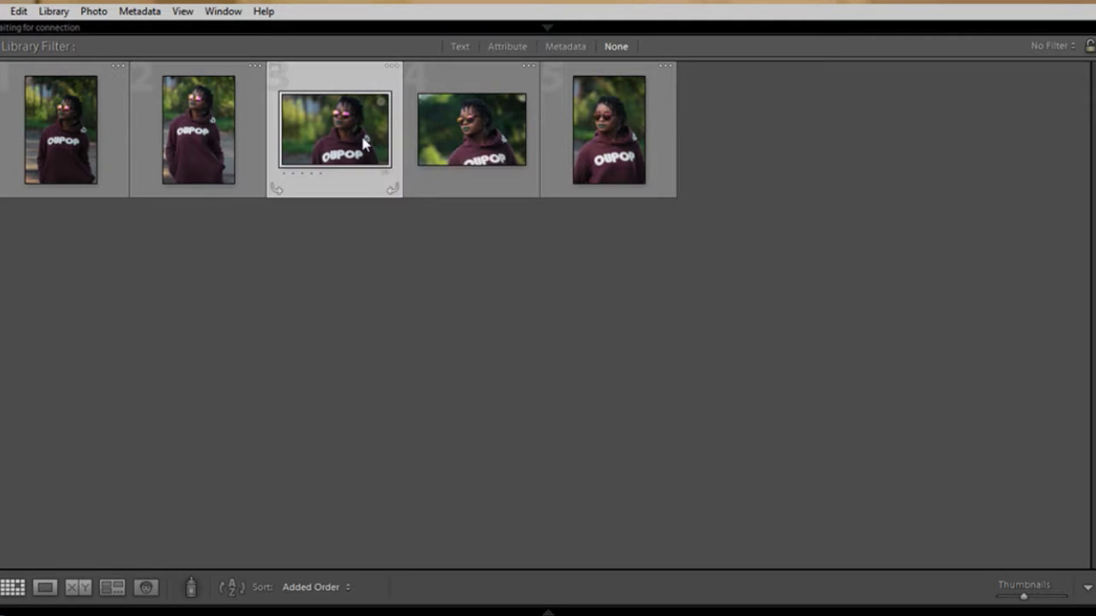
left_click(458, 124)
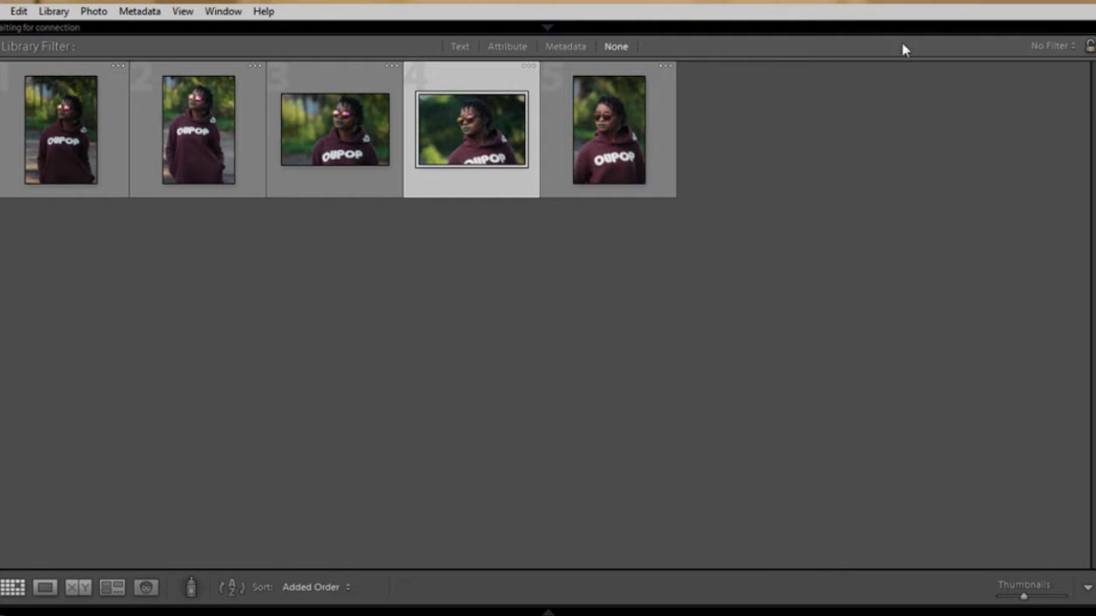
mouse_move(909, 21)
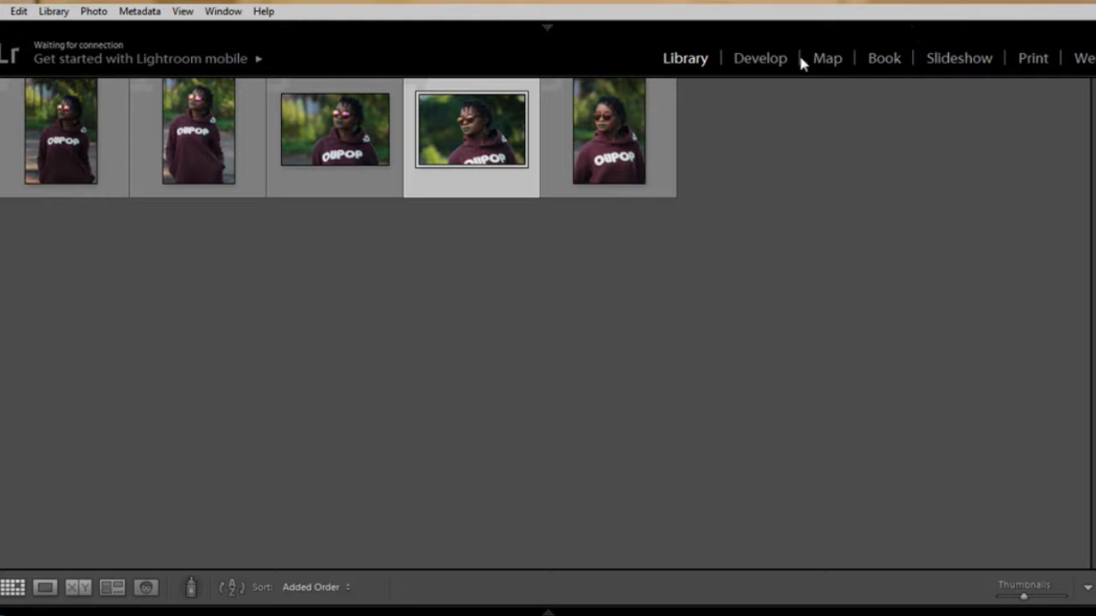
left_click(758, 60)
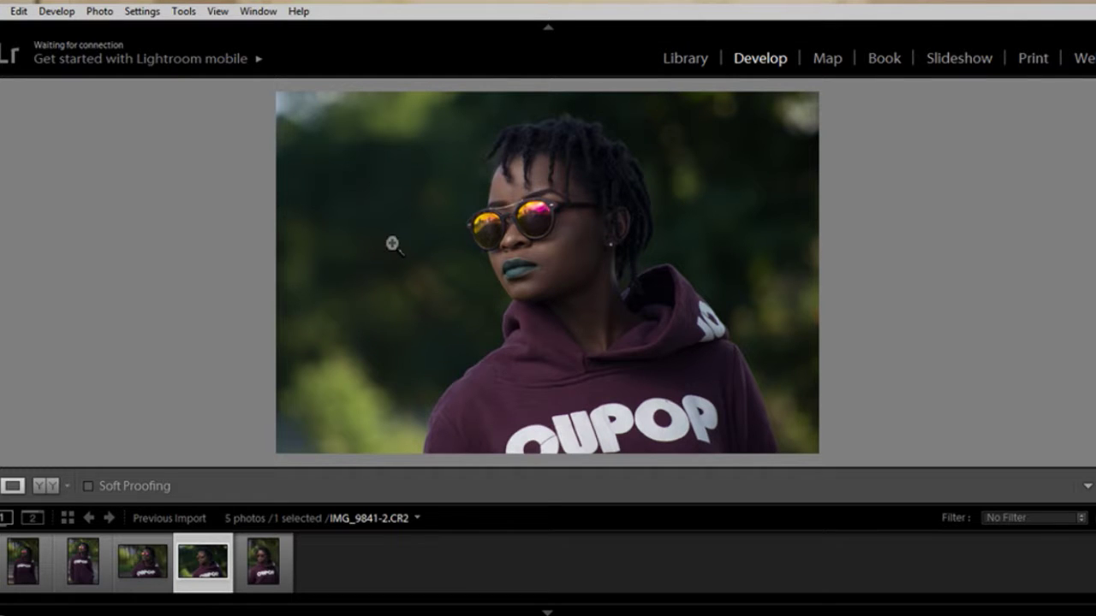
key("F8")
key("F7")
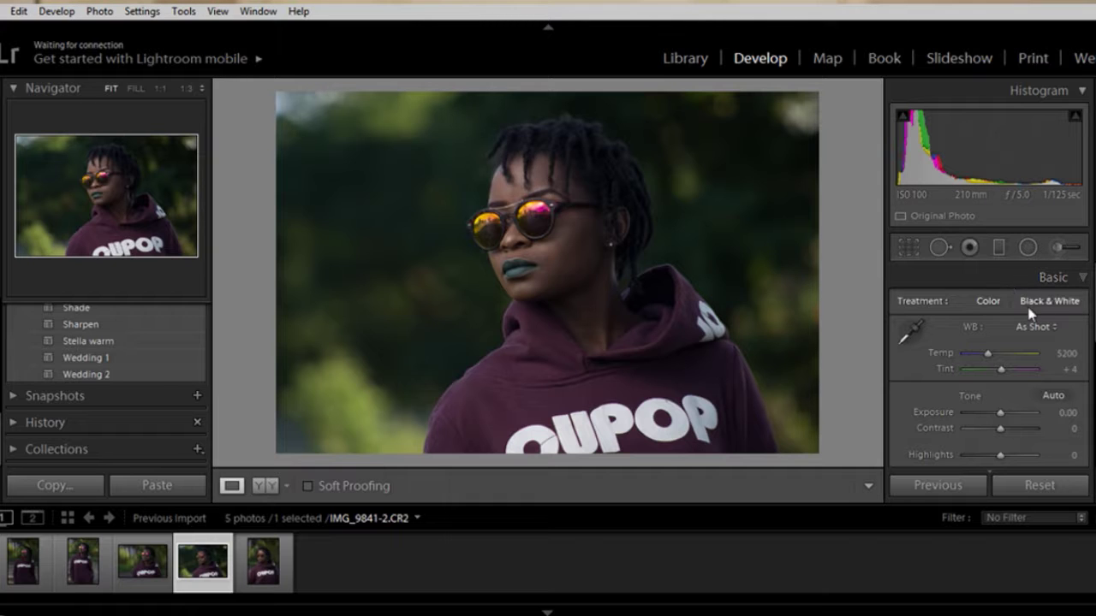
left_click(1078, 279)
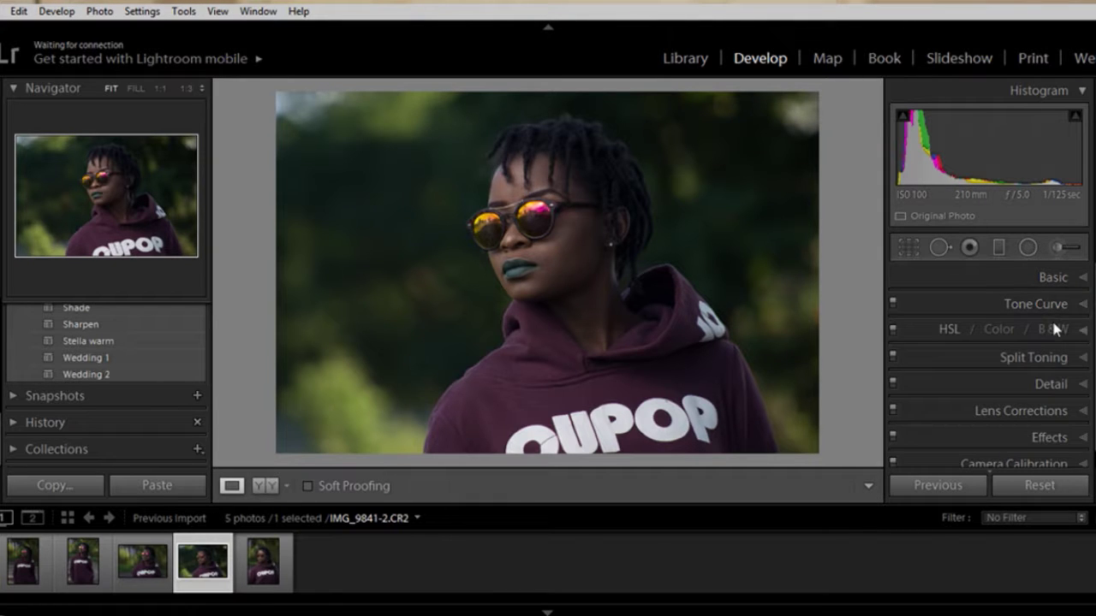
scroll(1056, 328, "down", 1)
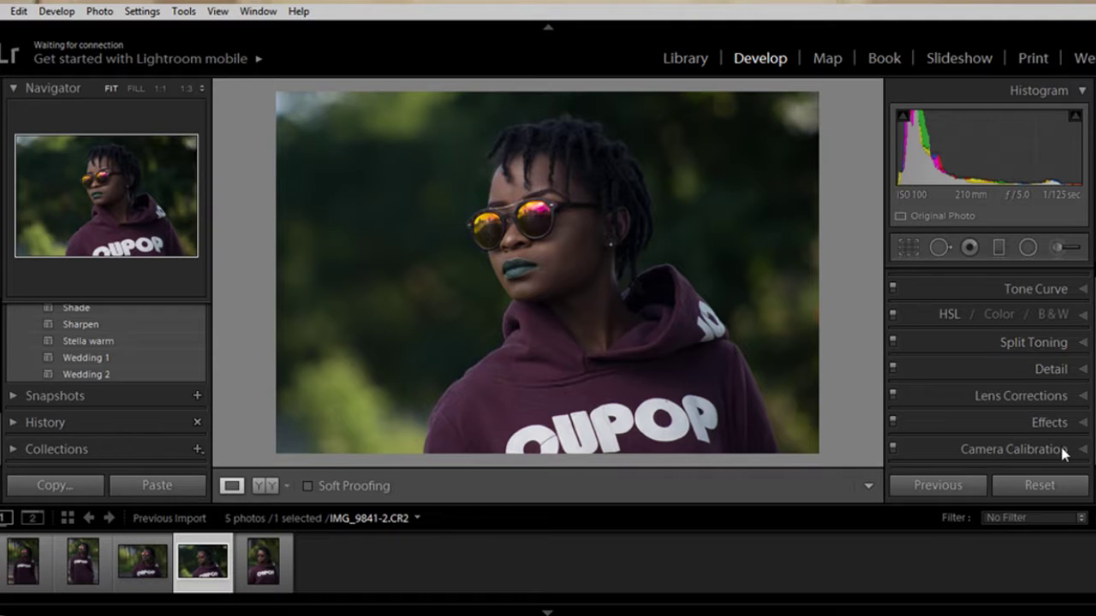
scroll(1058, 423, "up", 1)
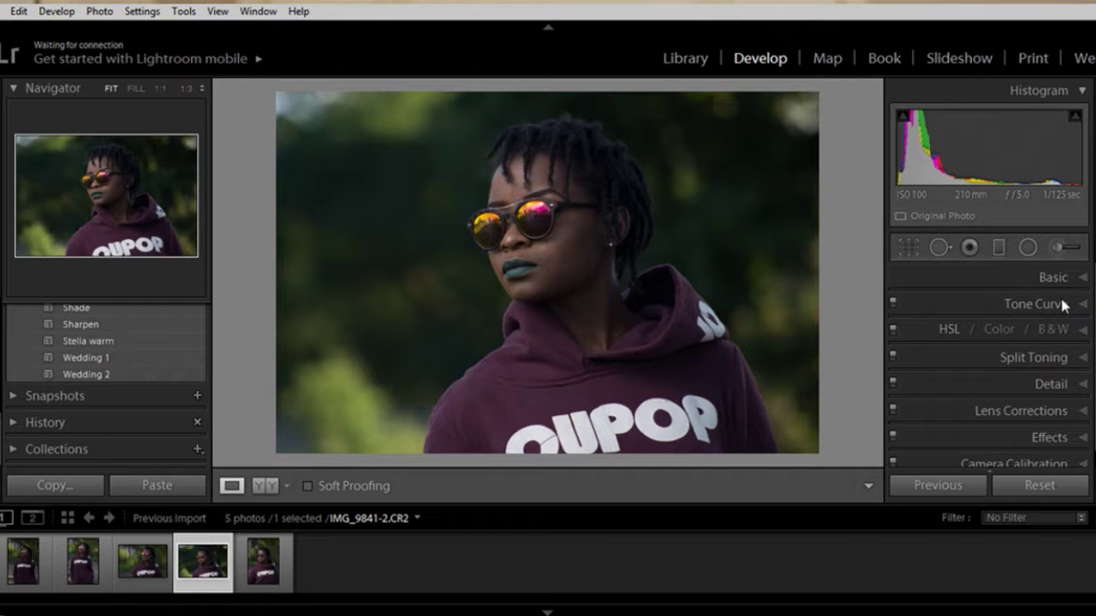
left_click(1084, 278)
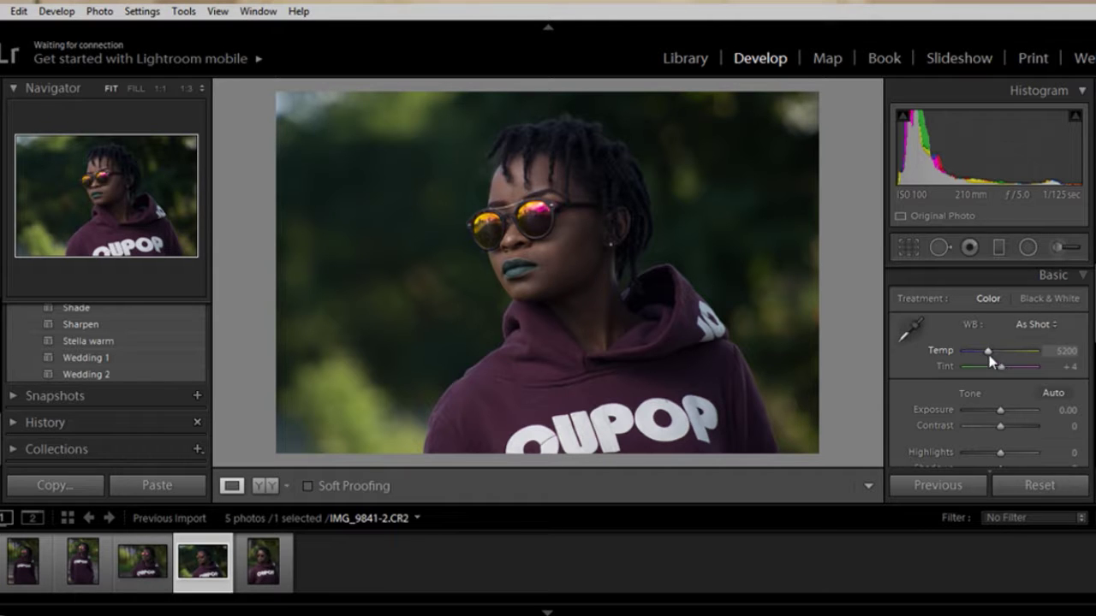
Step: Warm the portrait to a temperature of 5929 and raise its exposure to +1.31
left_click_drag(989, 361, 996, 362)
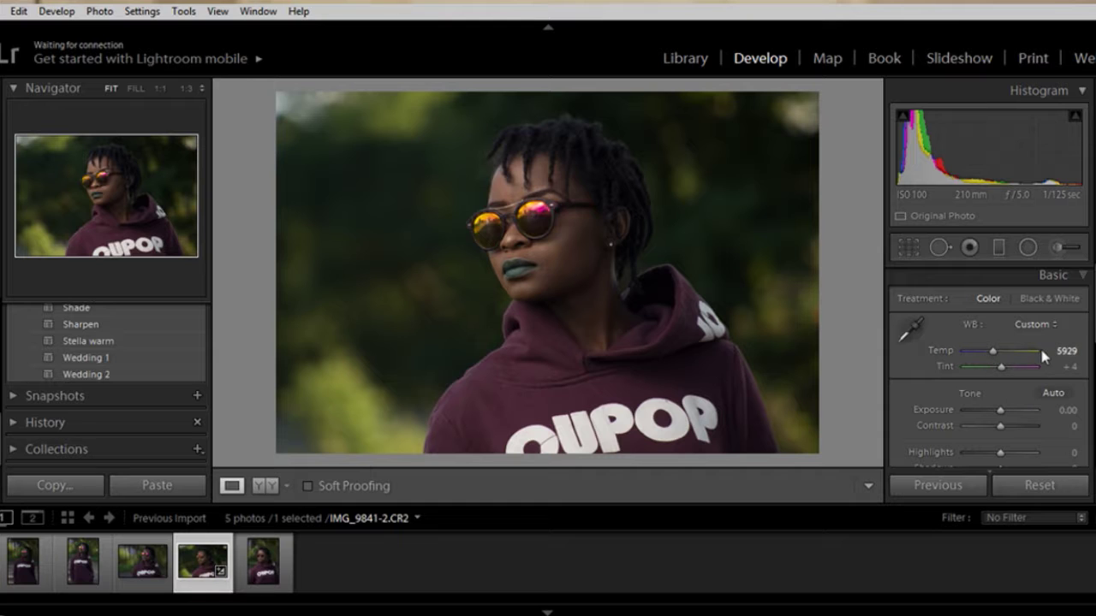
scroll(1068, 391, "down", 1)
mouse_move(1003, 334)
left_mouse_down()
mouse_move(1021, 332)
mouse_move(998, 329)
mouse_move(1005, 340)
left_mouse_up()
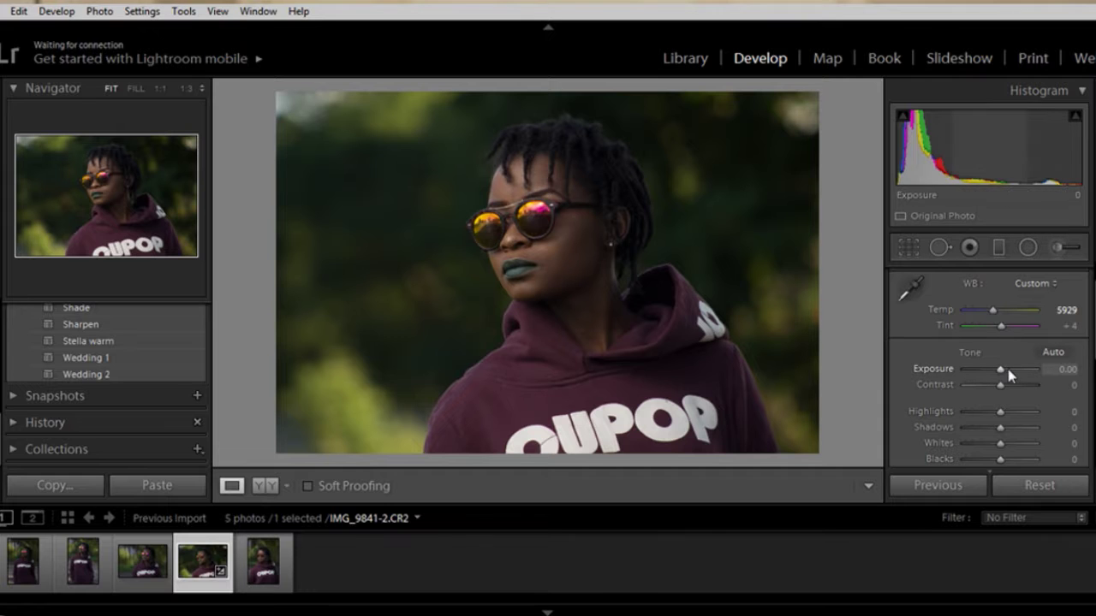
left_click_drag(1004, 371, 1010, 370)
Step: Set the portrait's contrast to +24 and its highlights to -33
scroll(1006, 343, "down", 2)
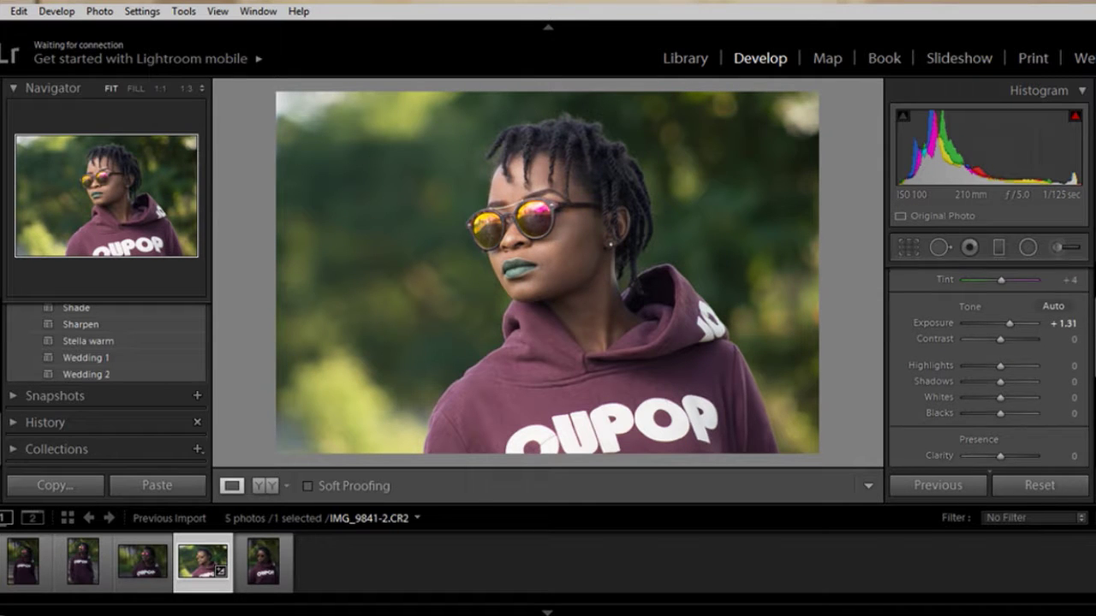
left_click_drag(1003, 335, 1018, 341)
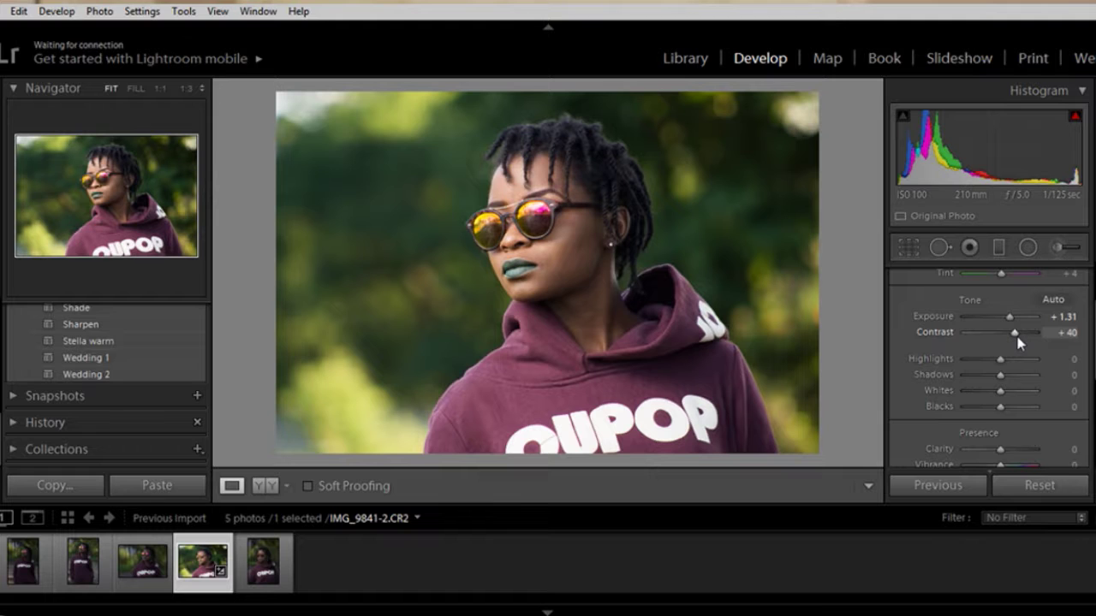
left_click_drag(1017, 336, 1011, 335)
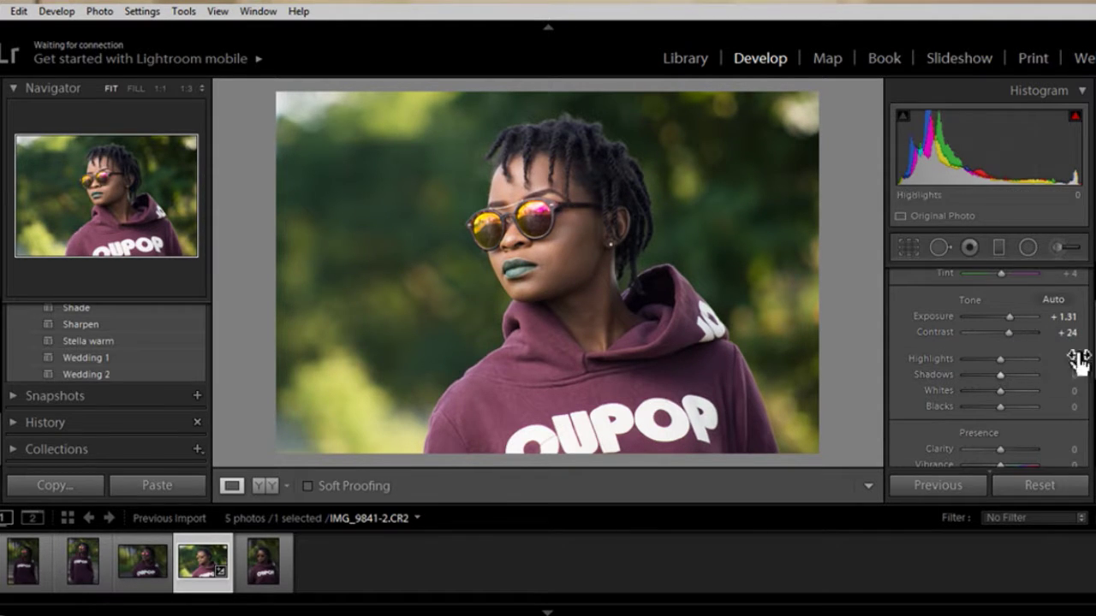
scroll(989, 368, "down", 1)
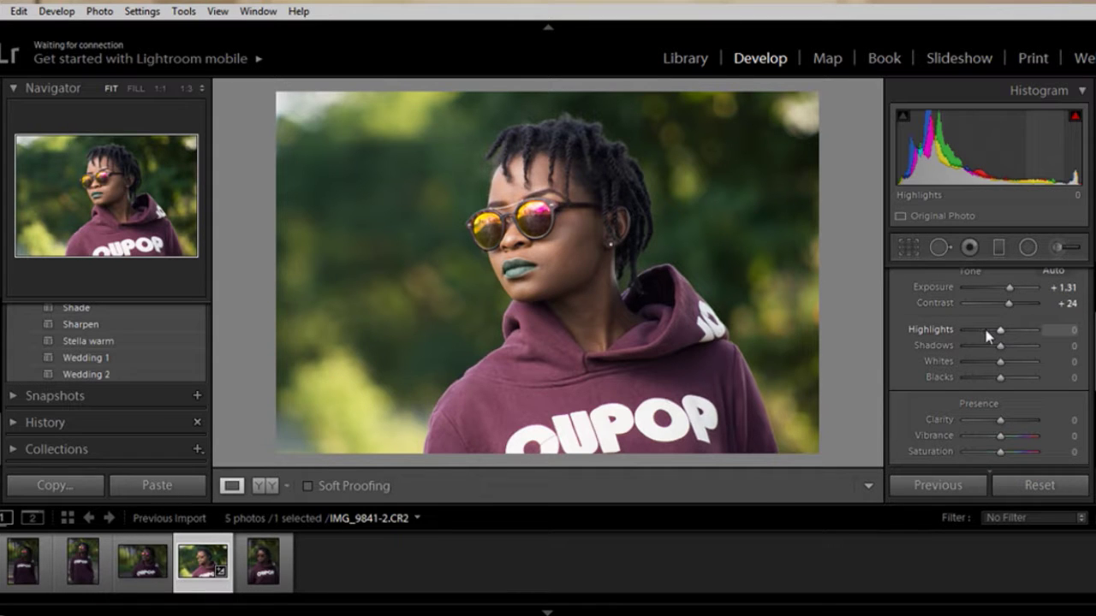
left_click_drag(989, 333, 994, 335)
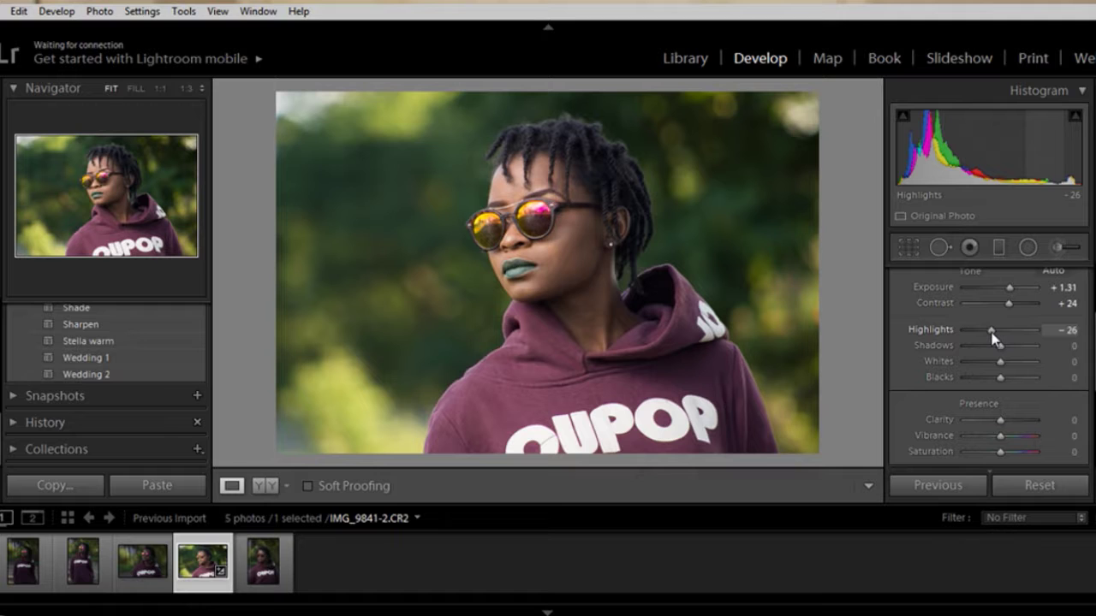
left_click_drag(996, 339, 993, 339)
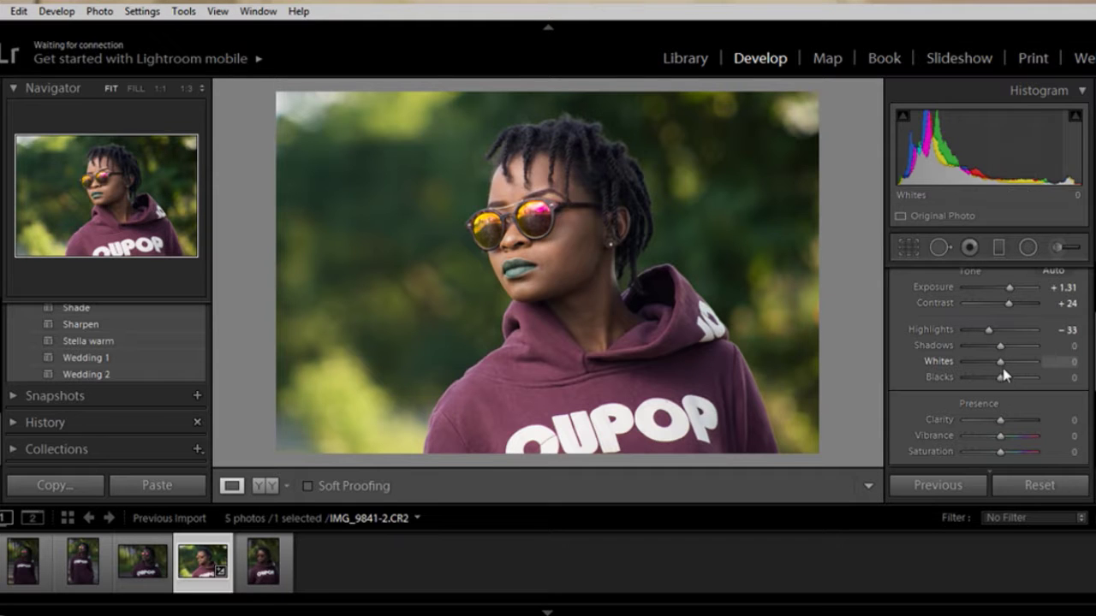
Step: Lower the portrait's whites to -26 and raise its vibrance to +55
left_click_drag(1000, 371, 995, 372)
left_click_drag(995, 372, 994, 371)
left_click_drag(994, 363, 992, 363)
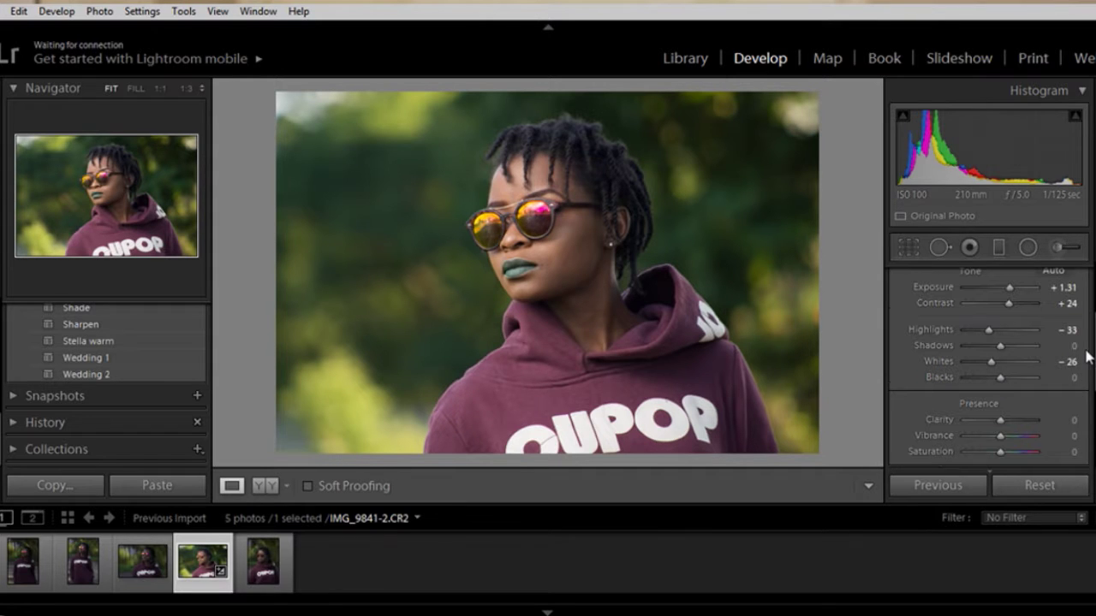
scroll(1085, 354, "down", 2)
left_click_drag(1003, 359, 1025, 364)
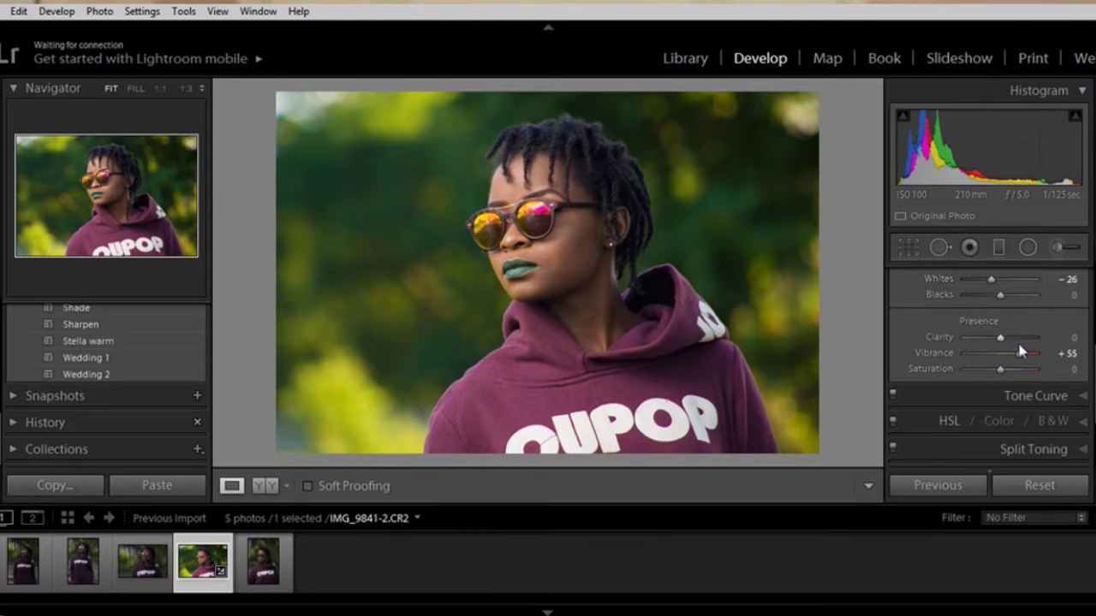
Step: Try the portrait's clarity at +100 and reset it to 0
left_click_drag(1001, 339, 1042, 339)
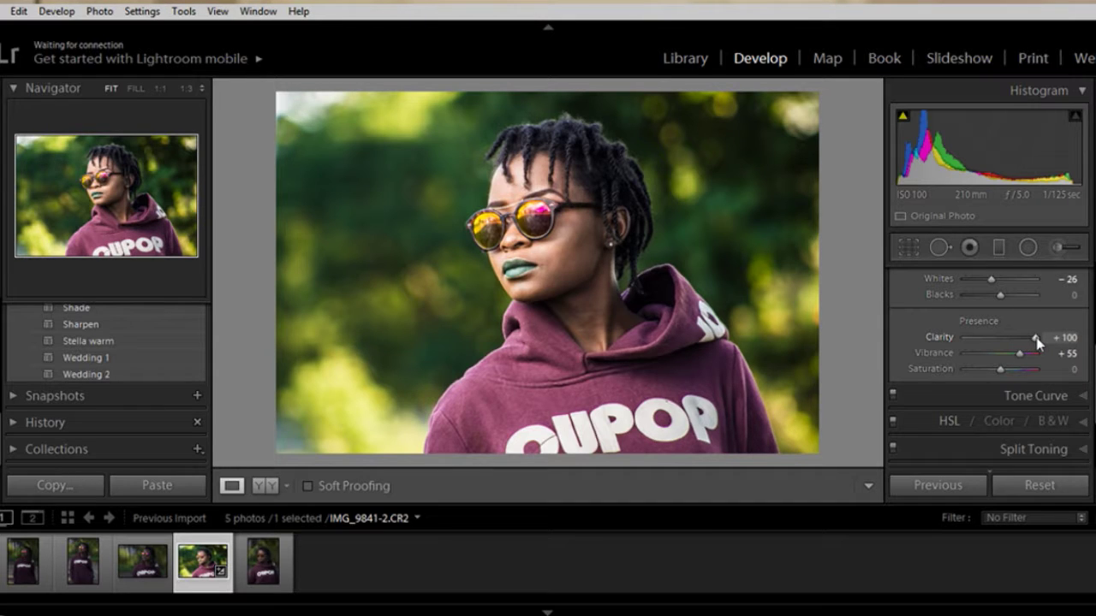
left_click_drag(1034, 339, 1005, 348)
left_click(1061, 338)
type("0")
key("Return")
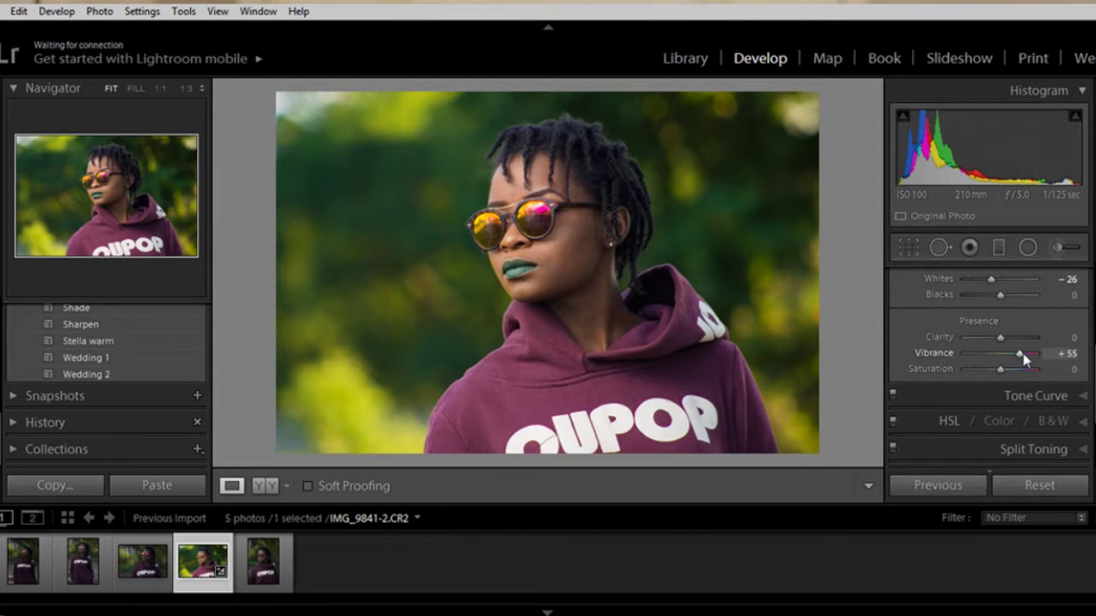
Step: Raise the saturation of the orange tones in the HSL adjustments
scroll(1086, 311, "down", 1)
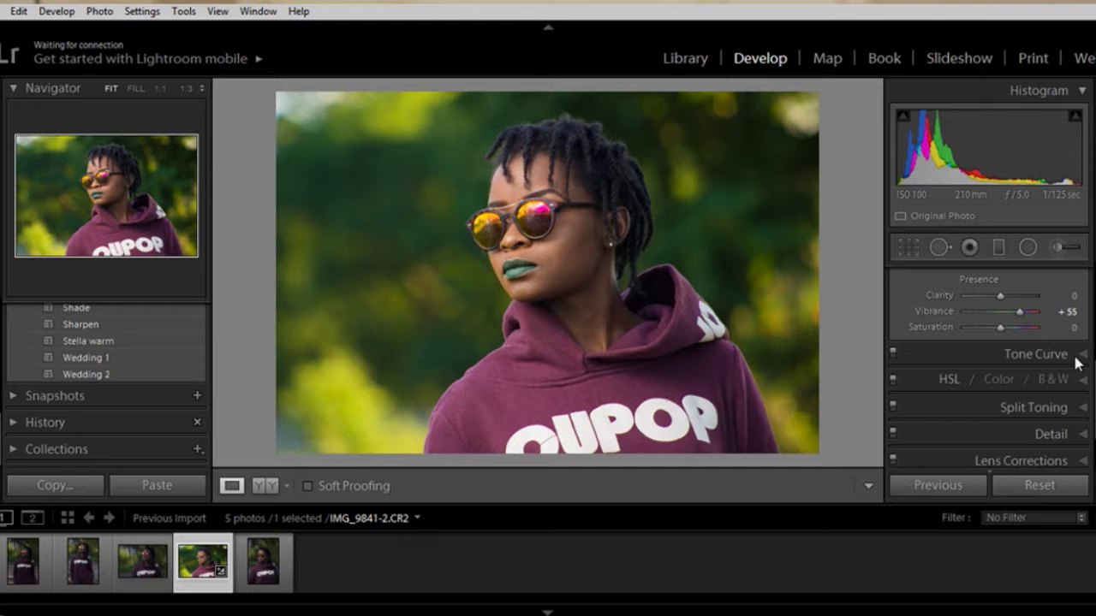
left_click(945, 380)
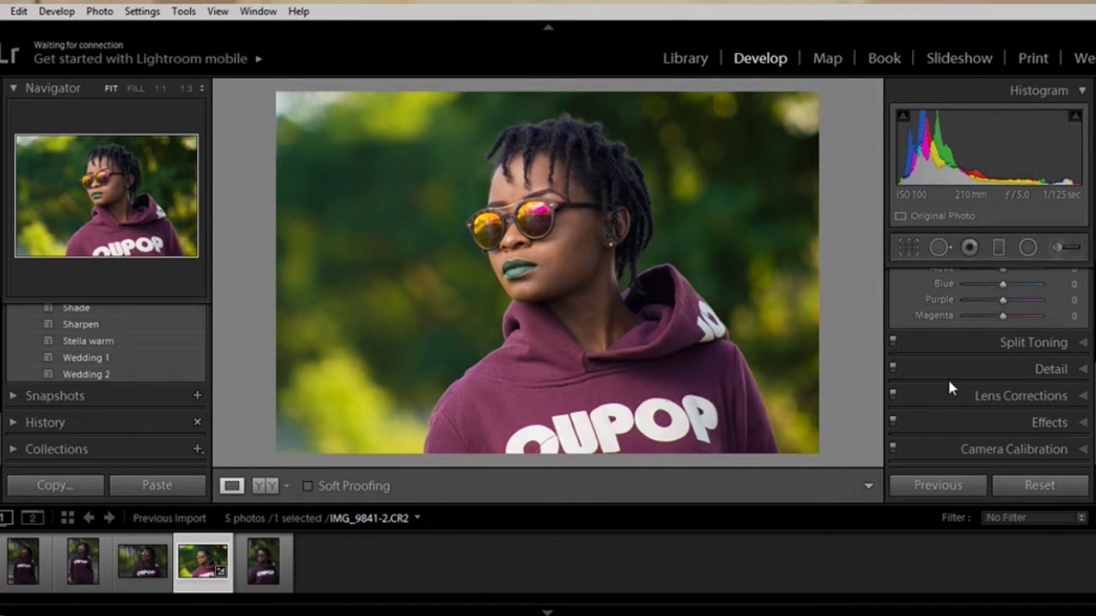
scroll(1057, 351, "up", 5)
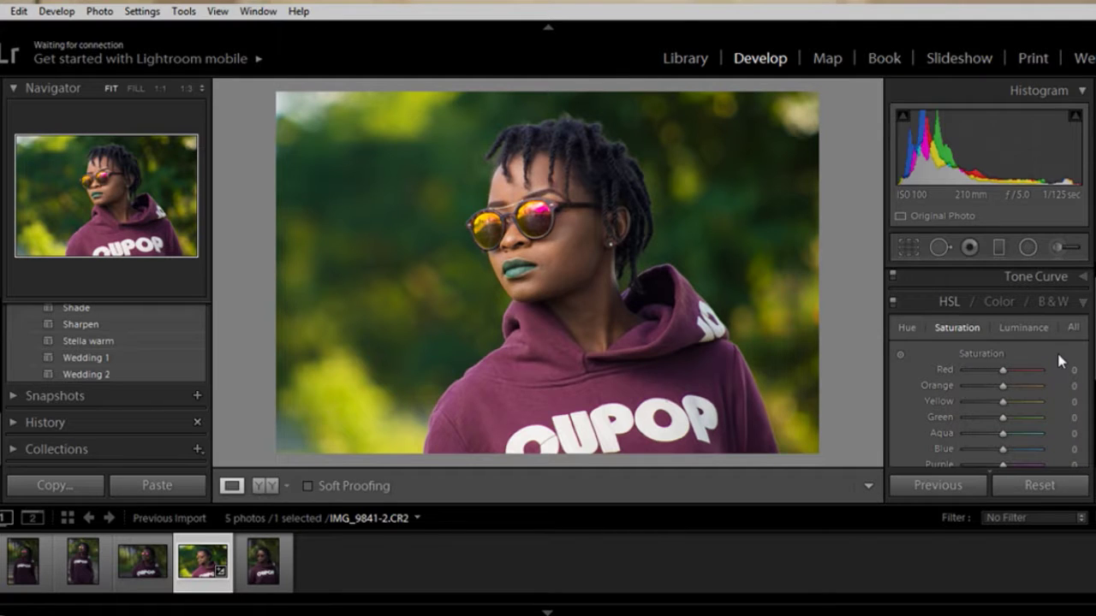
left_click(957, 332)
left_click(959, 332)
left_click_drag(1003, 388, 1020, 394)
Step: Try brightening the orange luminance to +13 and reset it to 0
left_click(1031, 328)
mouse_move(1002, 386)
left_mouse_down()
mouse_move(1036, 389)
mouse_move(1012, 389)
left_mouse_up()
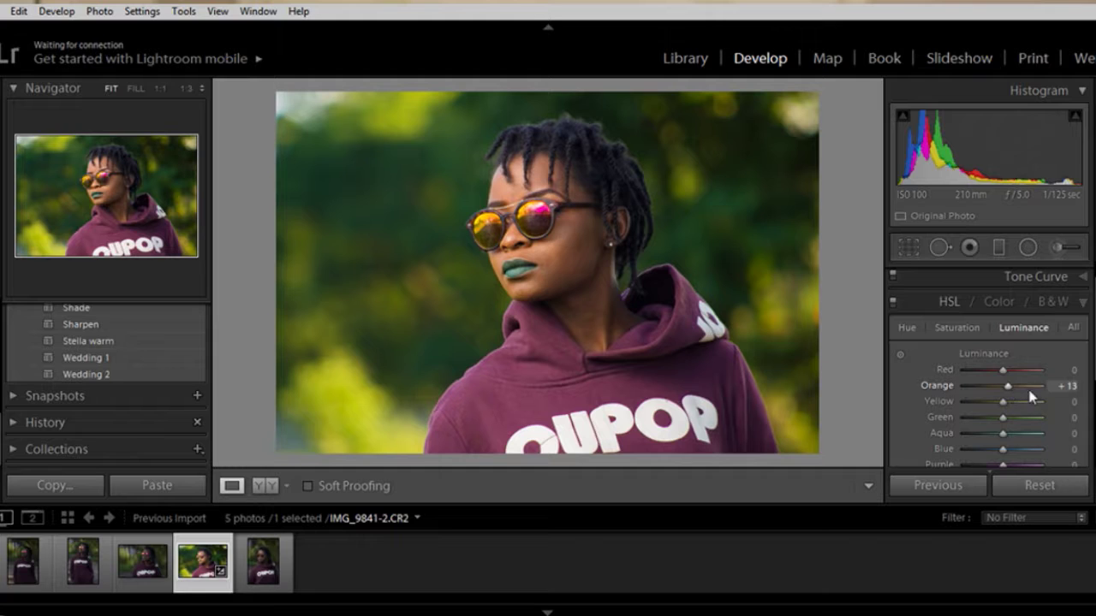
left_click(1066, 386)
type("0")
key("Return")
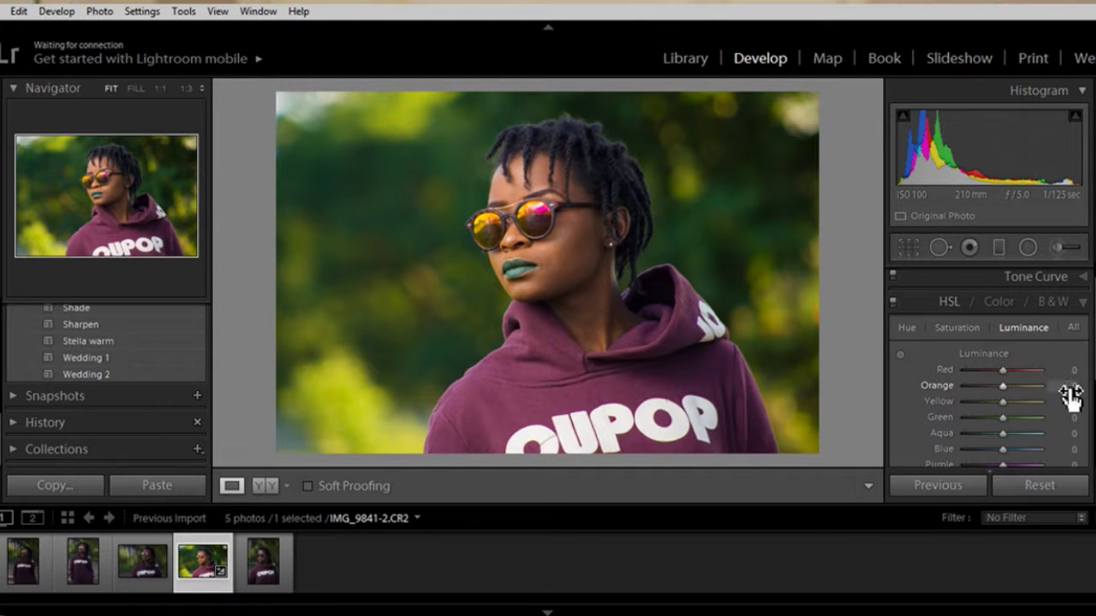
Step: Darken the green tones by setting their HSL luminance to -51
mouse_move(1003, 417)
left_mouse_down()
mouse_move(1027, 420)
mouse_move(971, 435)
mouse_move(984, 420)
left_mouse_up()
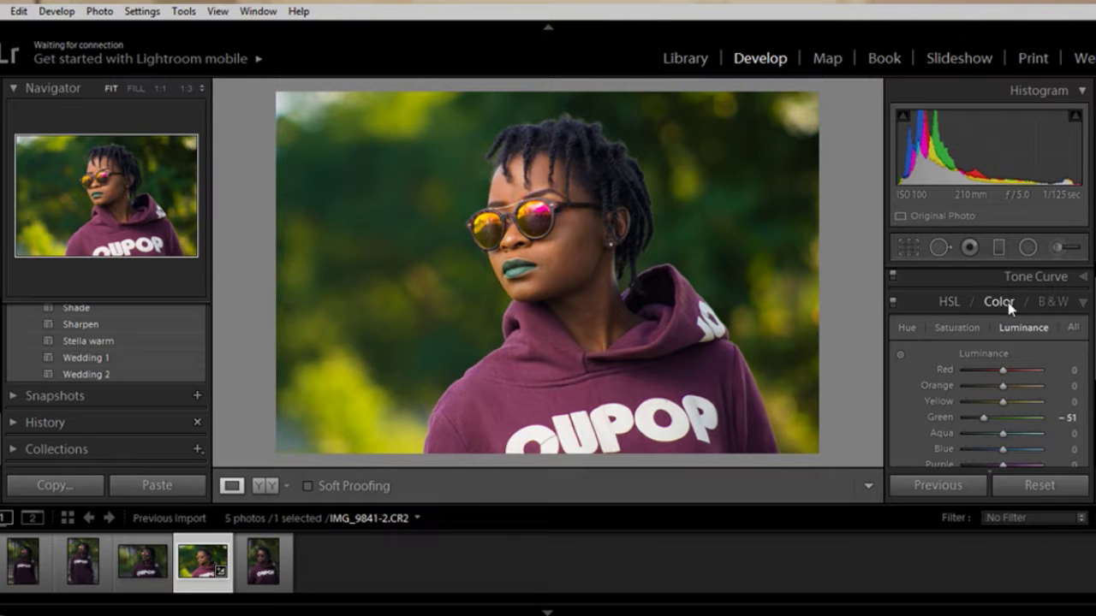
left_click(949, 304)
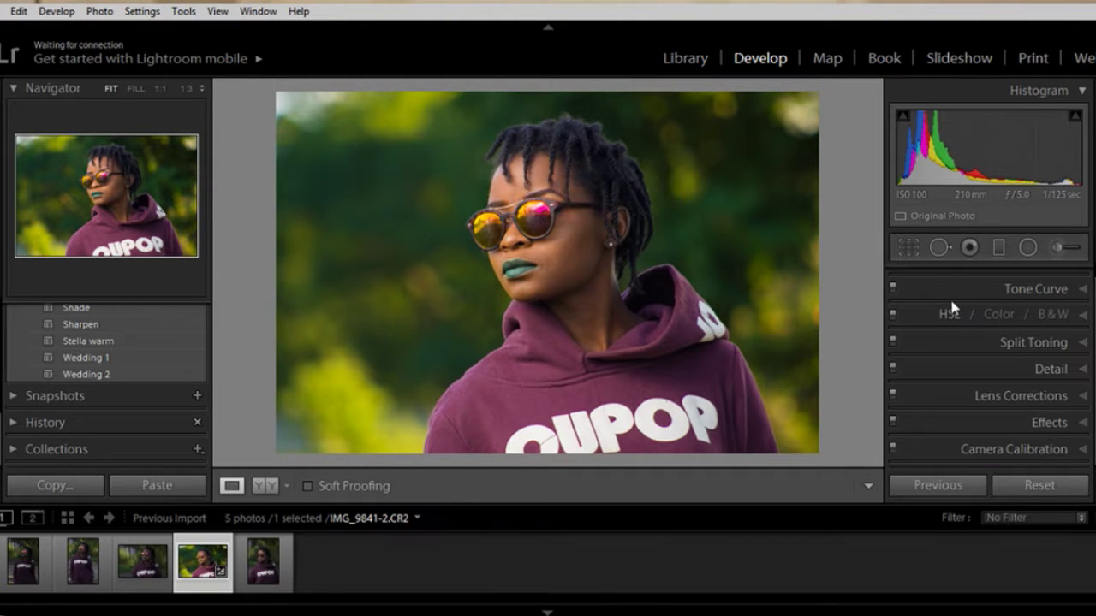
Step: Raise the HSL saturation of the purple tones to +62 and the magenta tones to +56
left_click(950, 315)
left_click(959, 340)
scroll(991, 367, "down", 3)
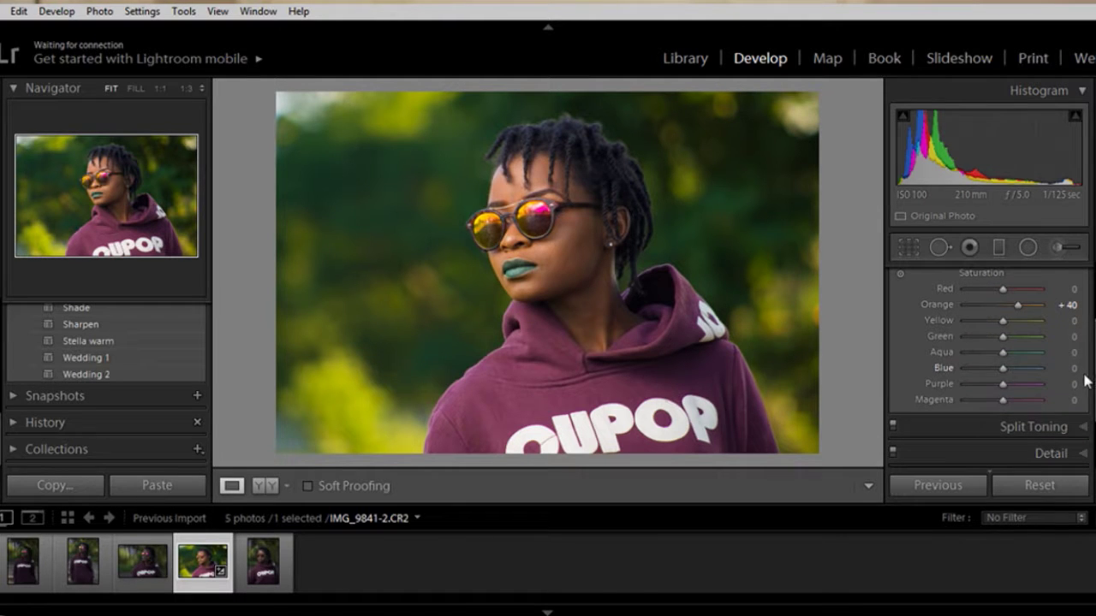
left_click_drag(1010, 389, 1015, 386)
left_click(1027, 400)
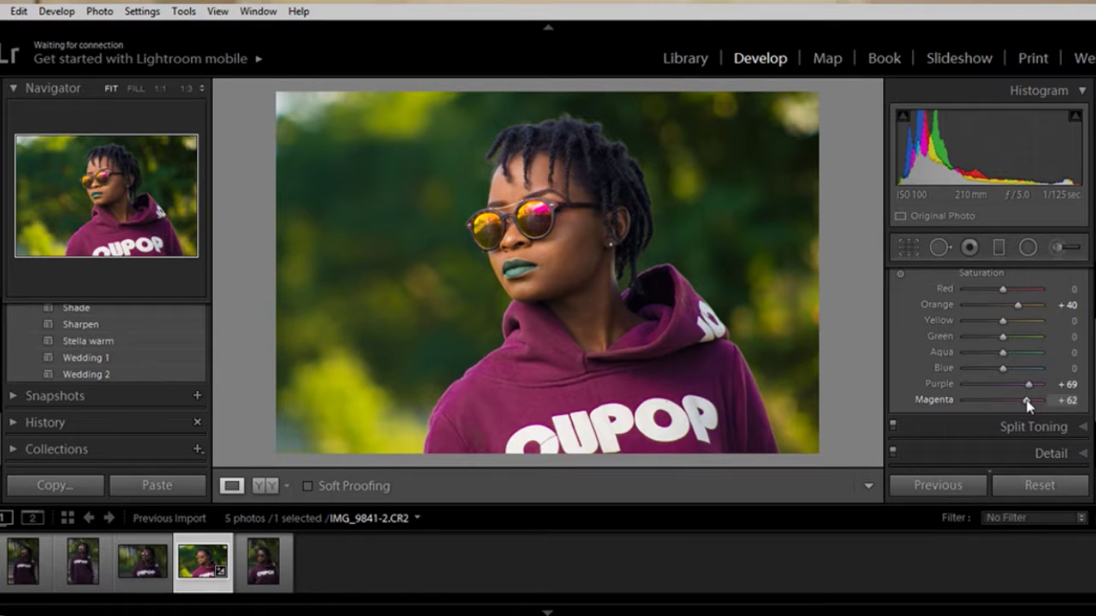
left_click_drag(1028, 406, 1026, 386)
scroll(1027, 389, "down", 2)
scroll(988, 364, "up", 5)
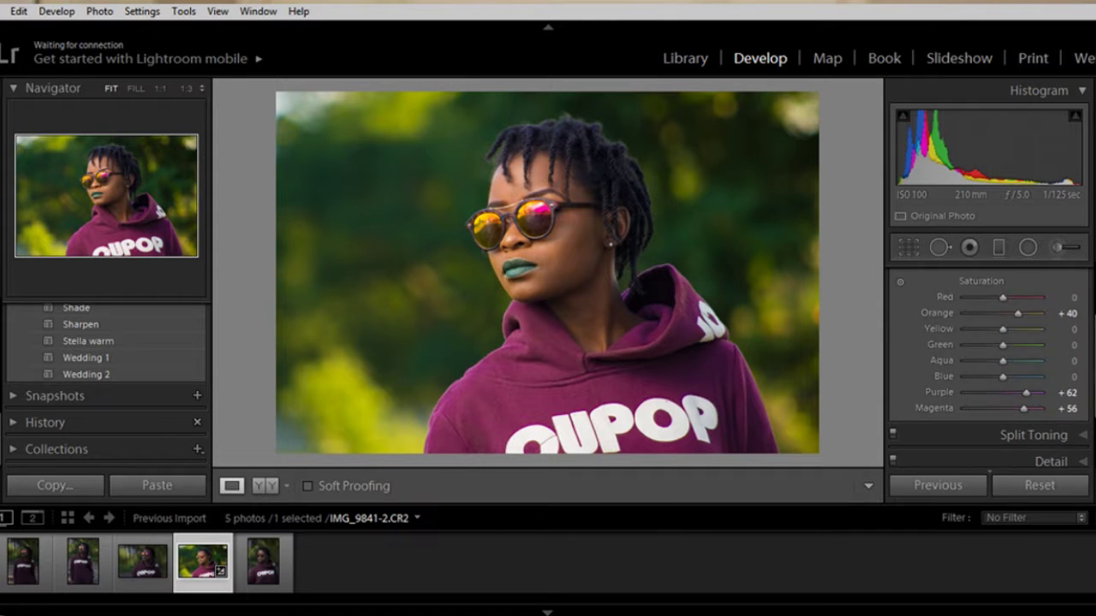
left_click(1084, 332)
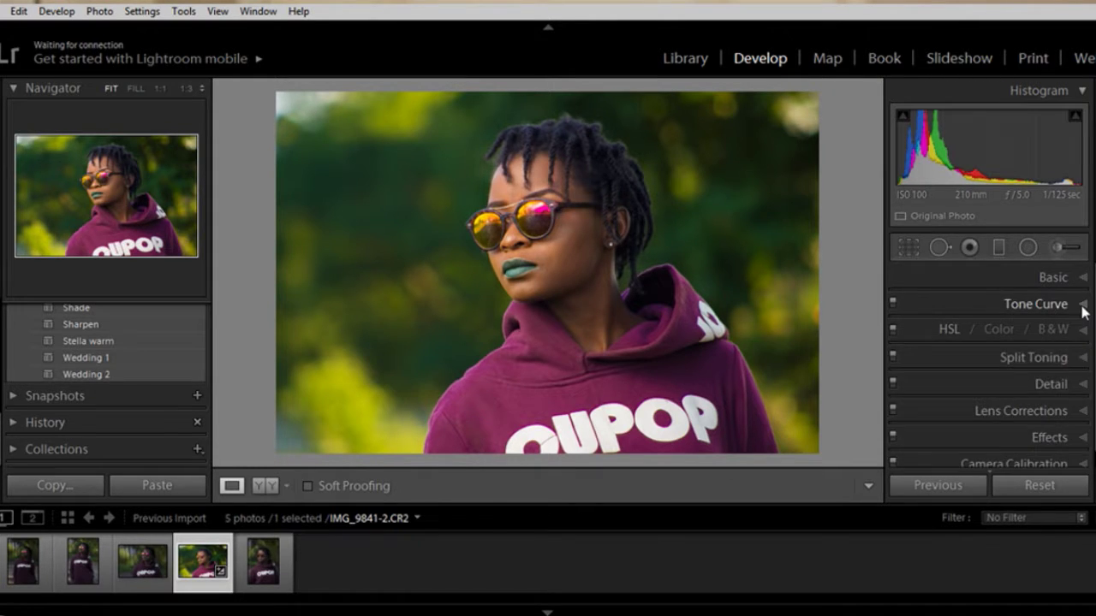
Step: Adjust the tone curve regions with Lights at +24, Darks at 0 and Shadows at -22
left_click(1083, 307)
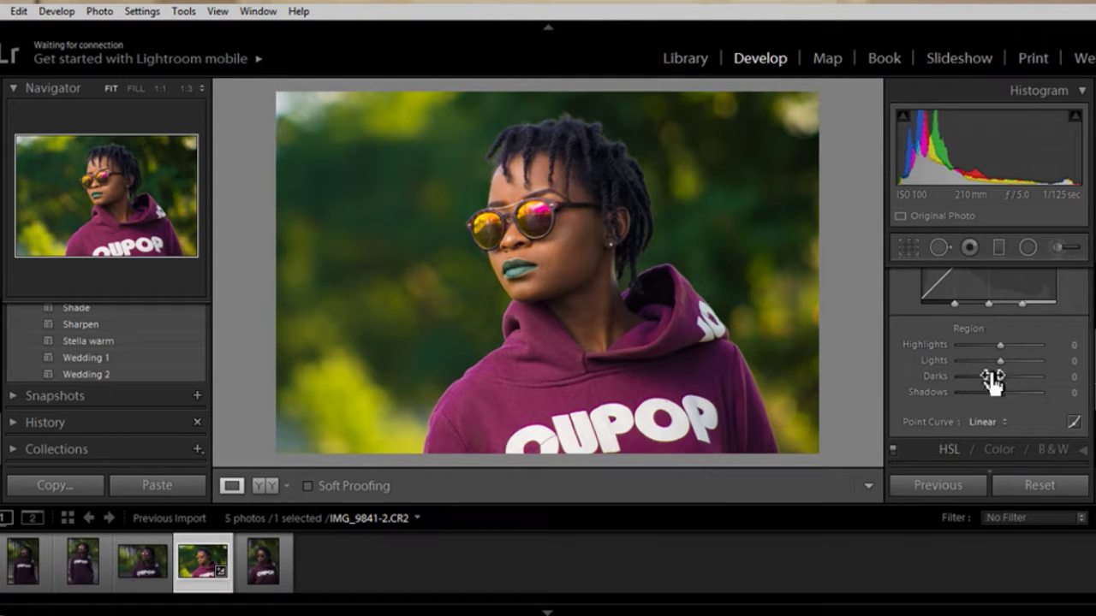
mouse_move(1000, 365)
left_mouse_down()
mouse_move(973, 357)
mouse_move(1019, 370)
mouse_move(993, 380)
left_mouse_up()
left_click(984, 377)
left_click(1065, 376)
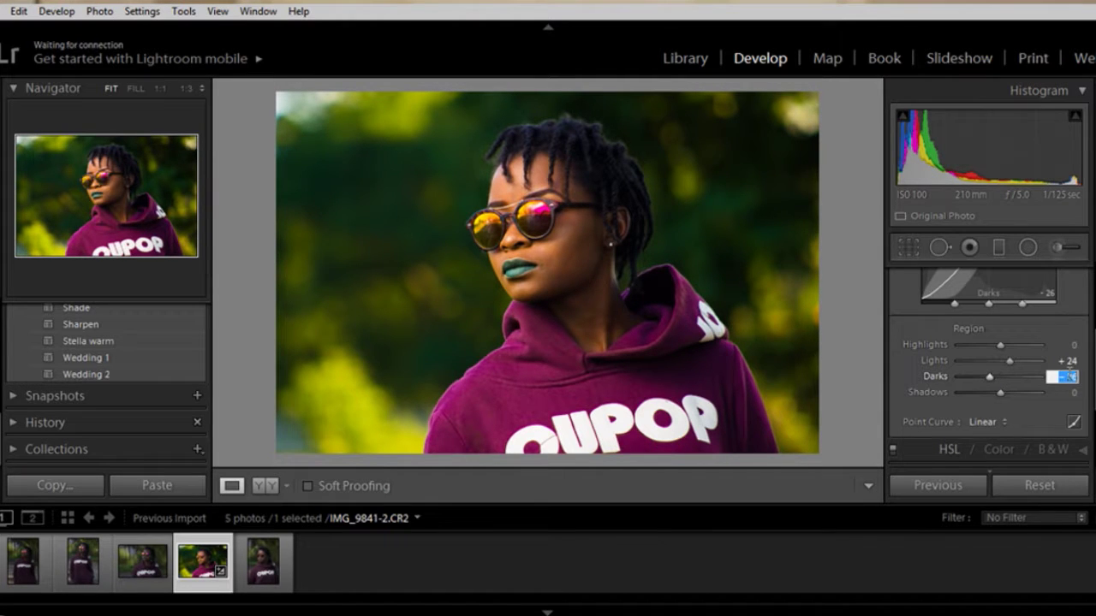
type("0")
key("Tab")
mouse_move(991, 399)
left_mouse_down()
mouse_move(982, 394)
mouse_move(991, 397)
left_mouse_up()
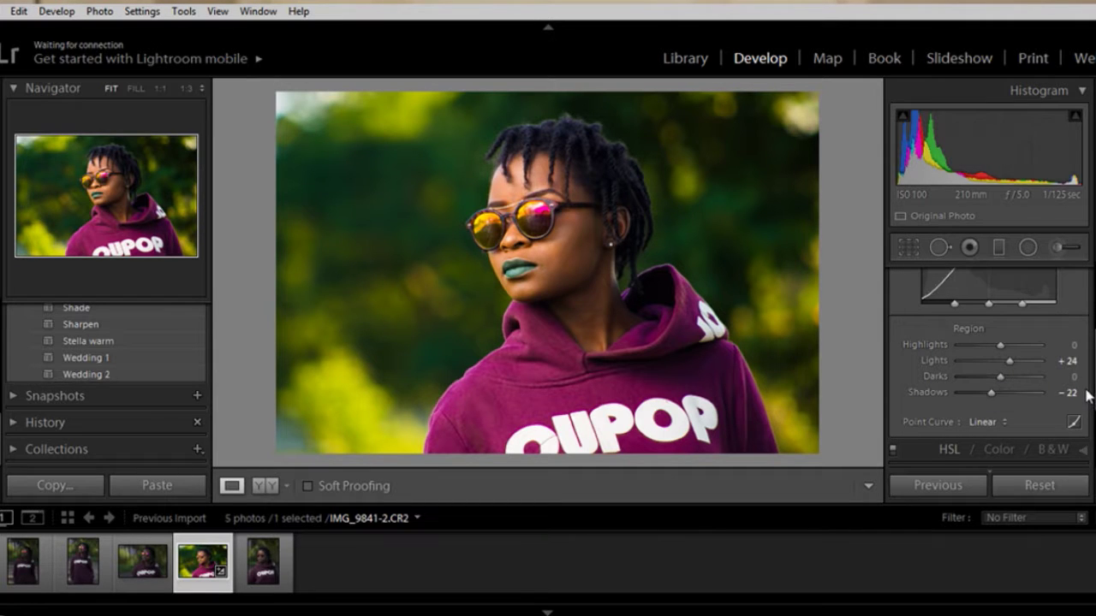
scroll(1083, 363, "up", 3)
left_click(1083, 305)
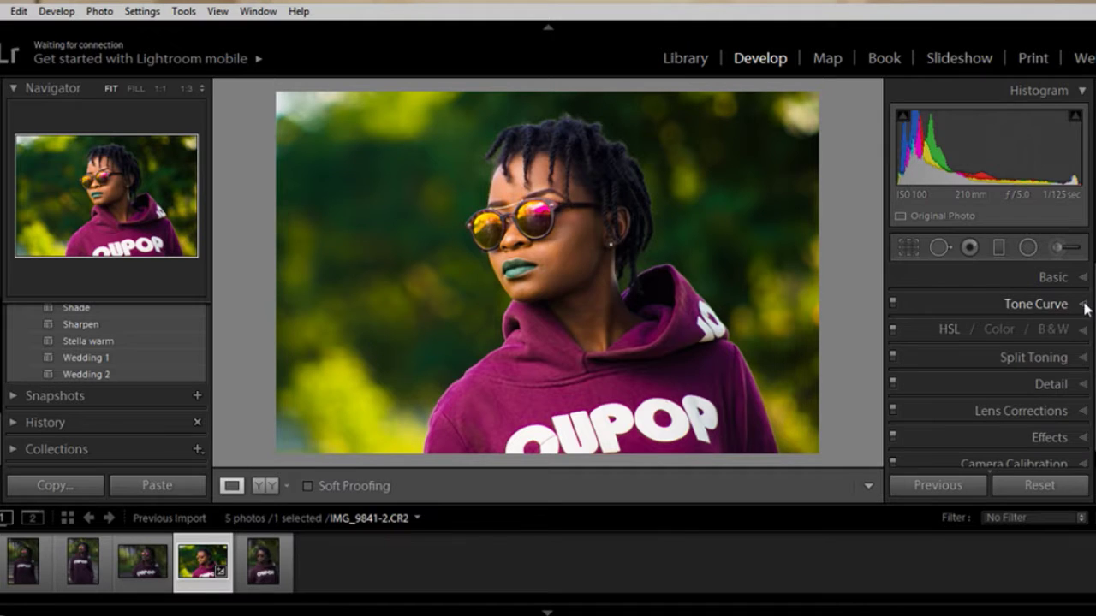
Step: Try tinting the shadows with split toning at saturation 18 and various hues, and reset both values to 0
left_click(1076, 360)
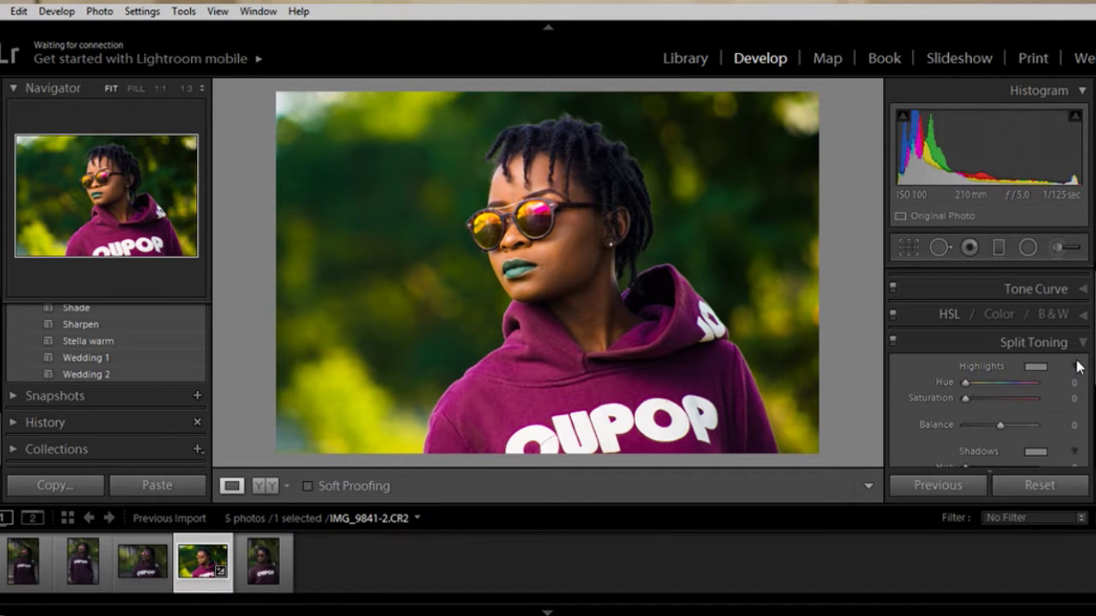
scroll(1077, 376, "down", 2)
left_click(979, 425)
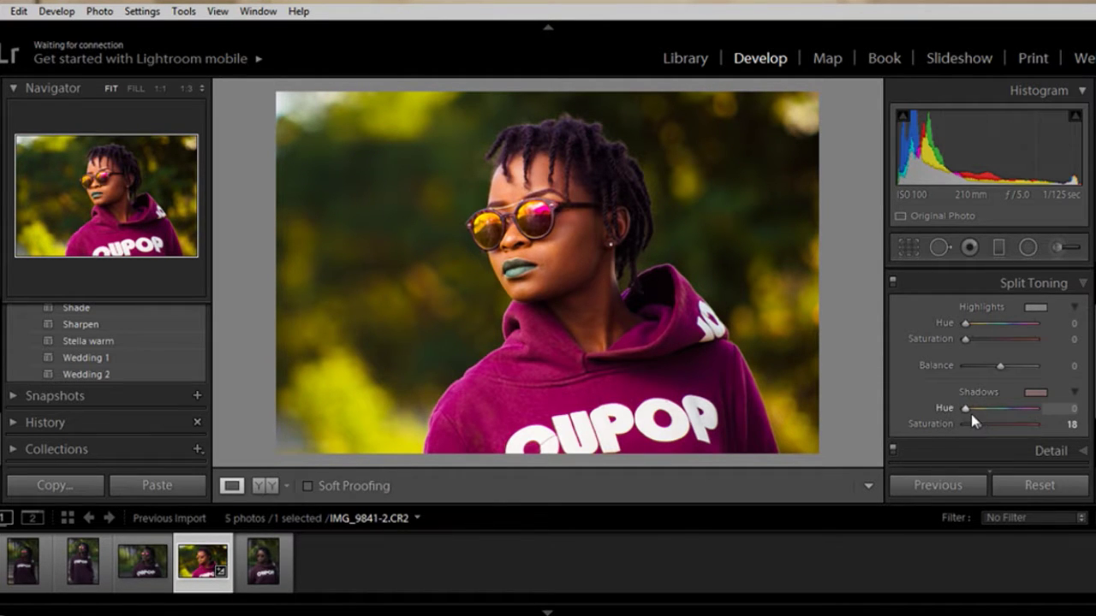
left_click_drag(968, 411, 1033, 422)
double_click(1032, 417)
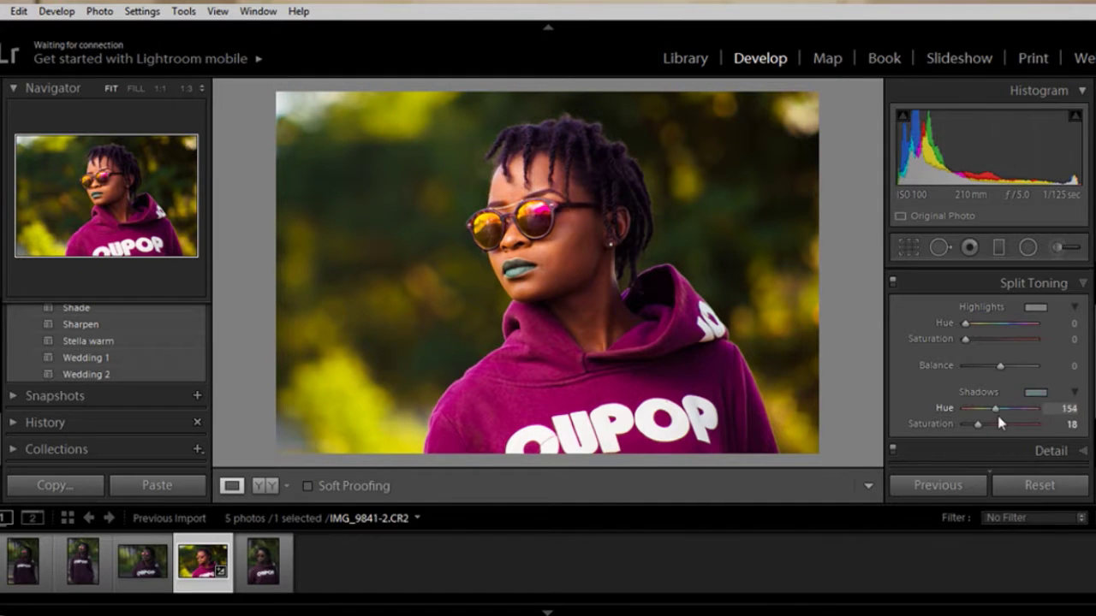
double_click(942, 424)
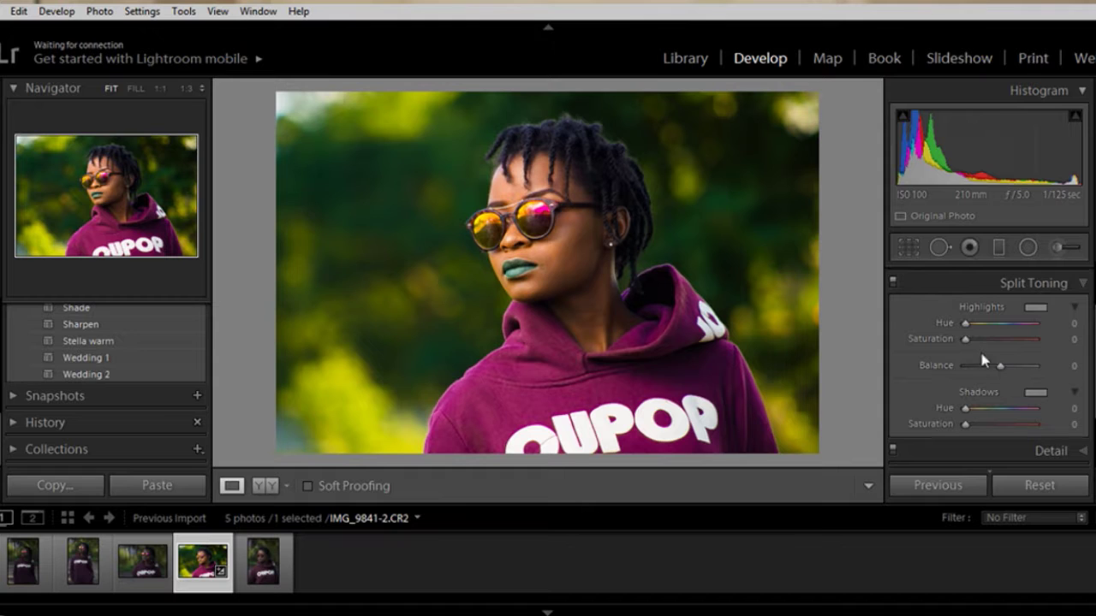
Step: Try raising the split-toning saturation of the highlights and return it to 0
left_click_drag(964, 339, 1030, 339)
left_click_drag(1021, 341, 939, 339)
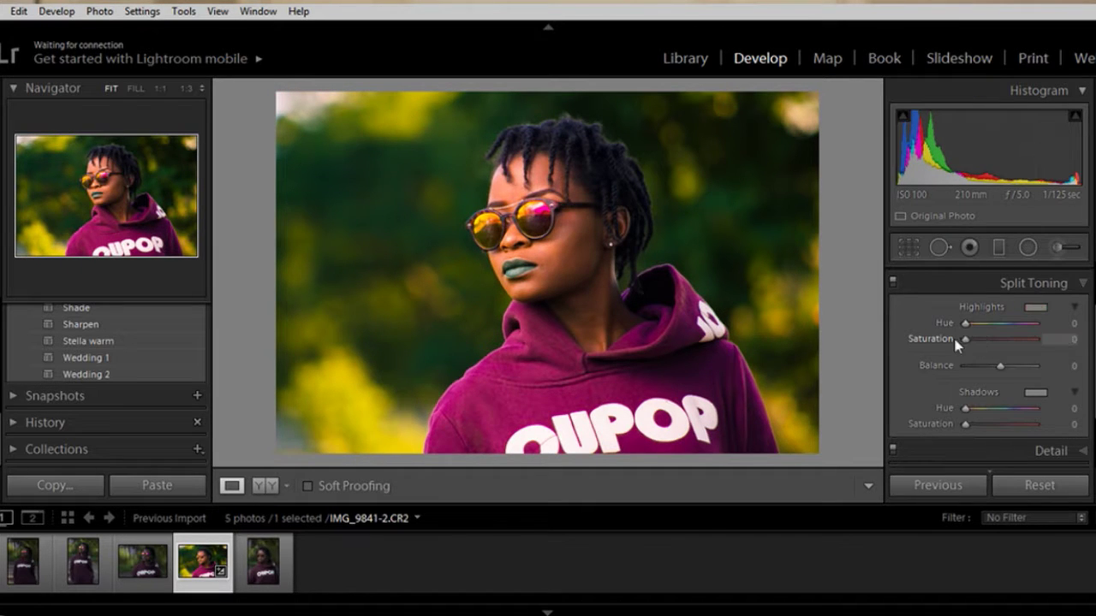
left_click(1080, 283)
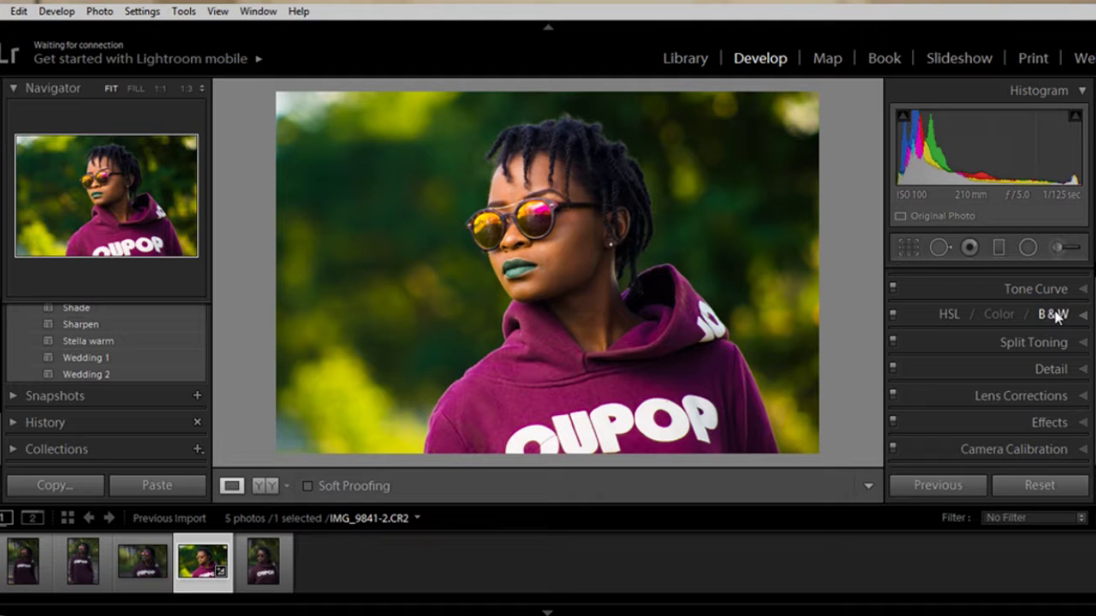
Step: Set the portrait's sharpening amount to 54
left_click(1077, 382)
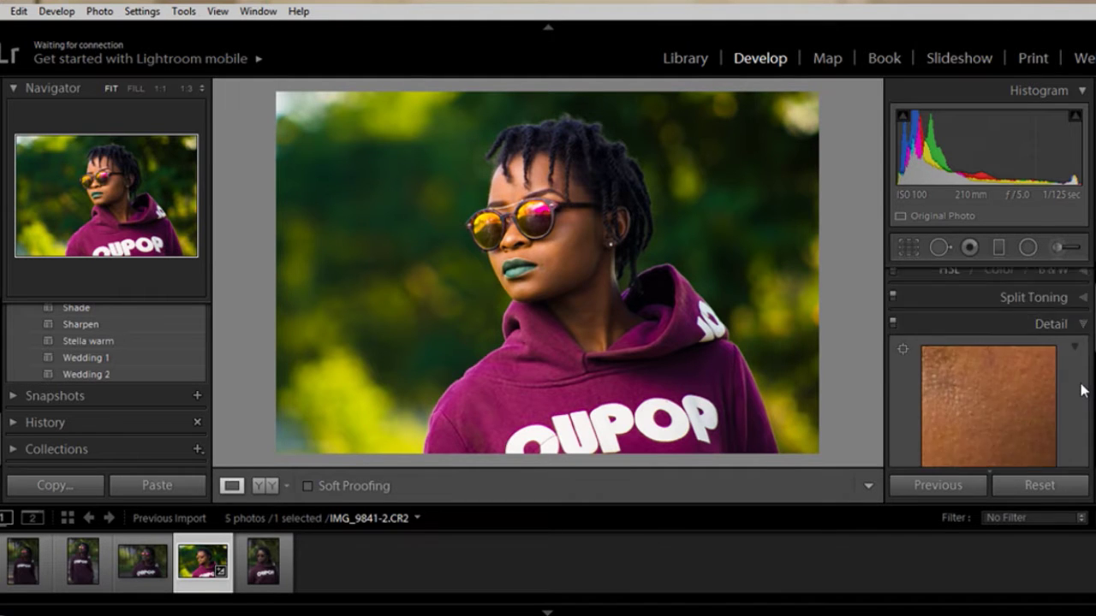
scroll(1062, 393, "up", 1)
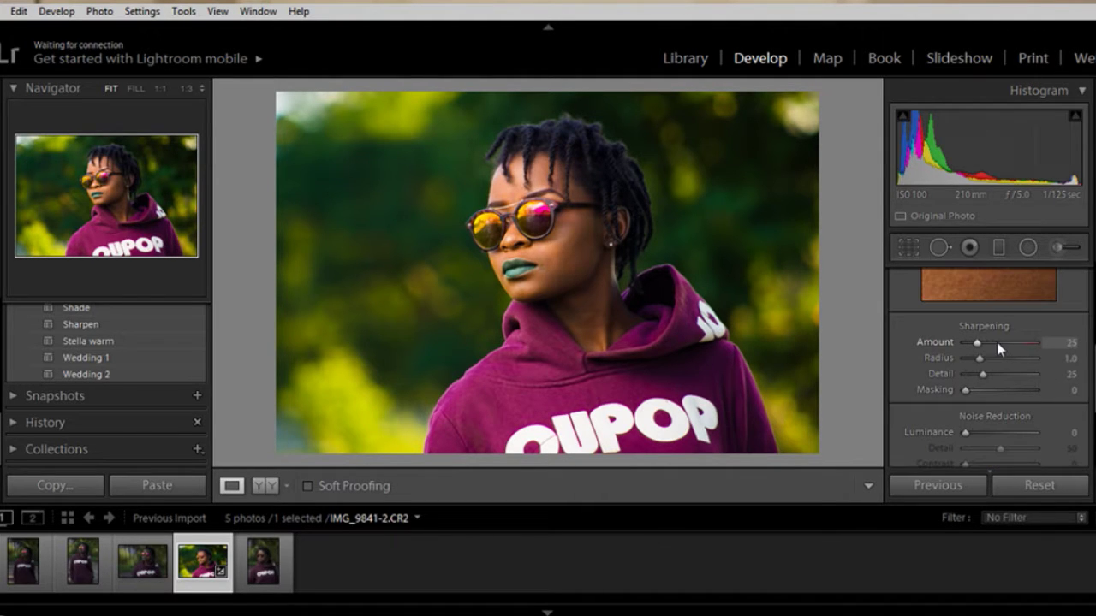
left_click_drag(999, 346, 994, 350)
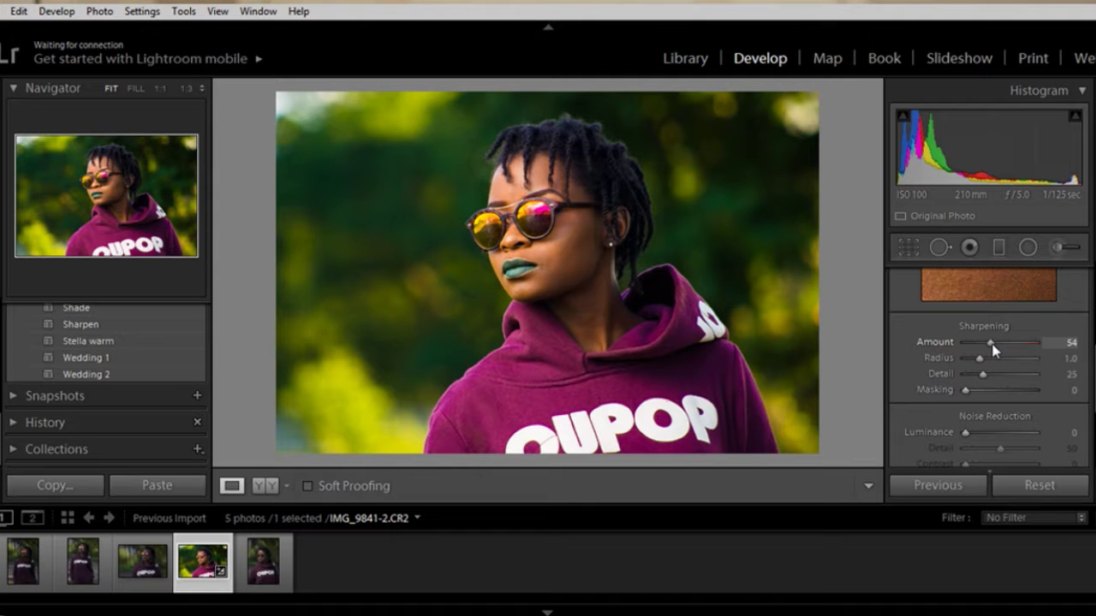
Step: Set the luminance noise reduction of the portrait to 27
left_click(978, 432)
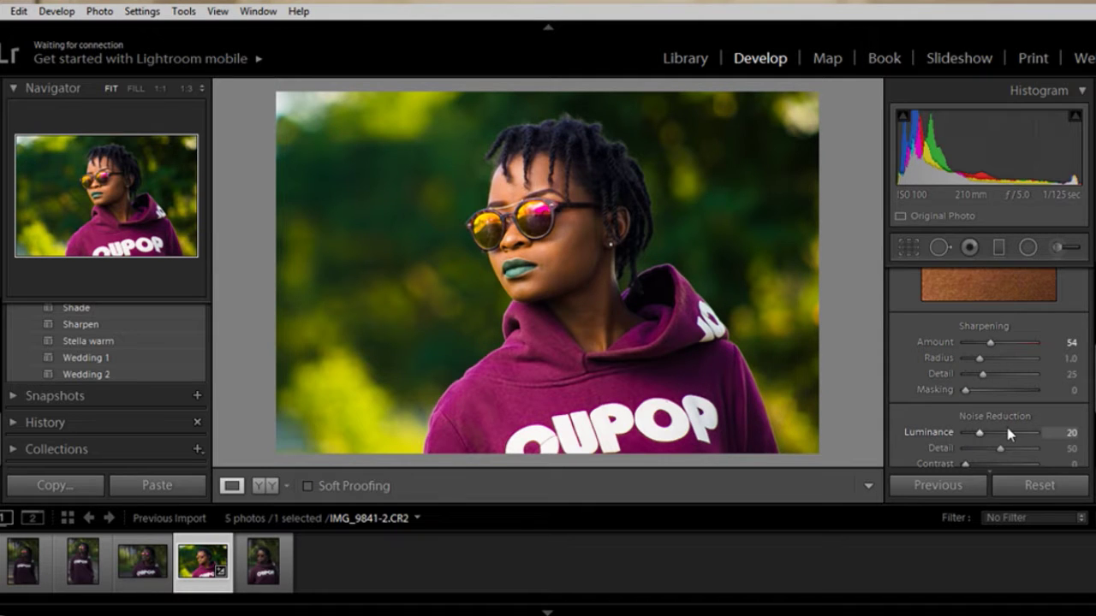
scroll(1087, 395, "down", 1)
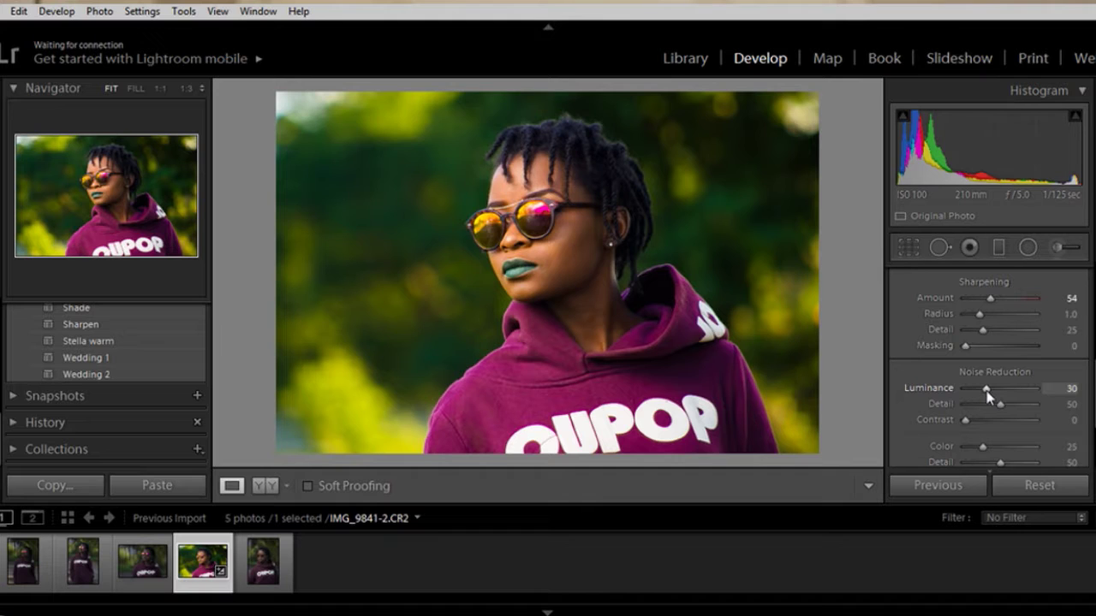
left_click_drag(989, 395, 986, 396)
scroll(1080, 377, "down", 1)
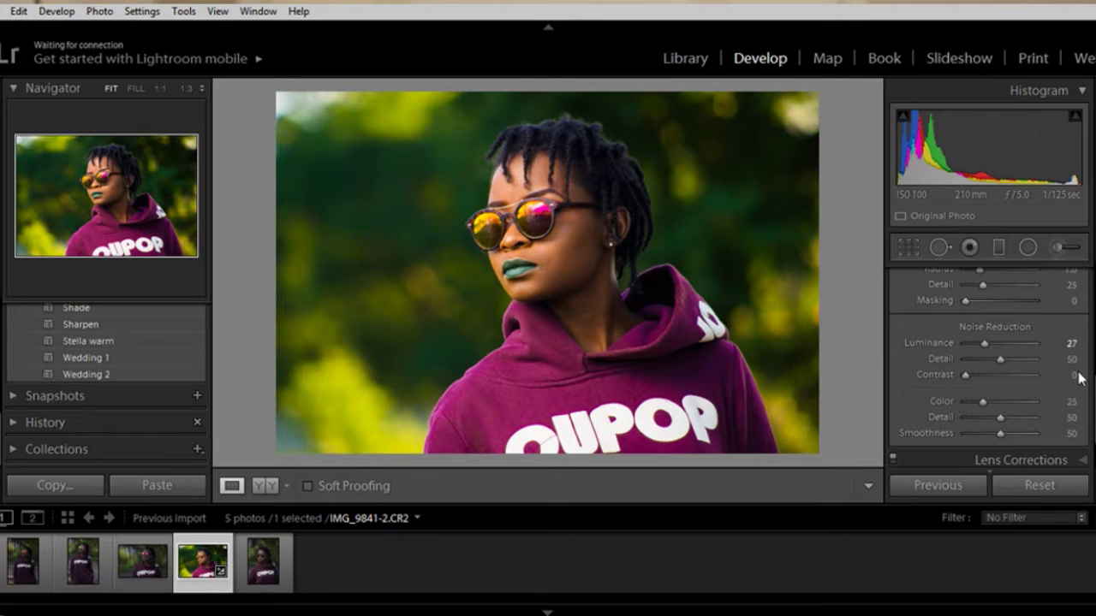
scroll(1080, 377, "down", 2)
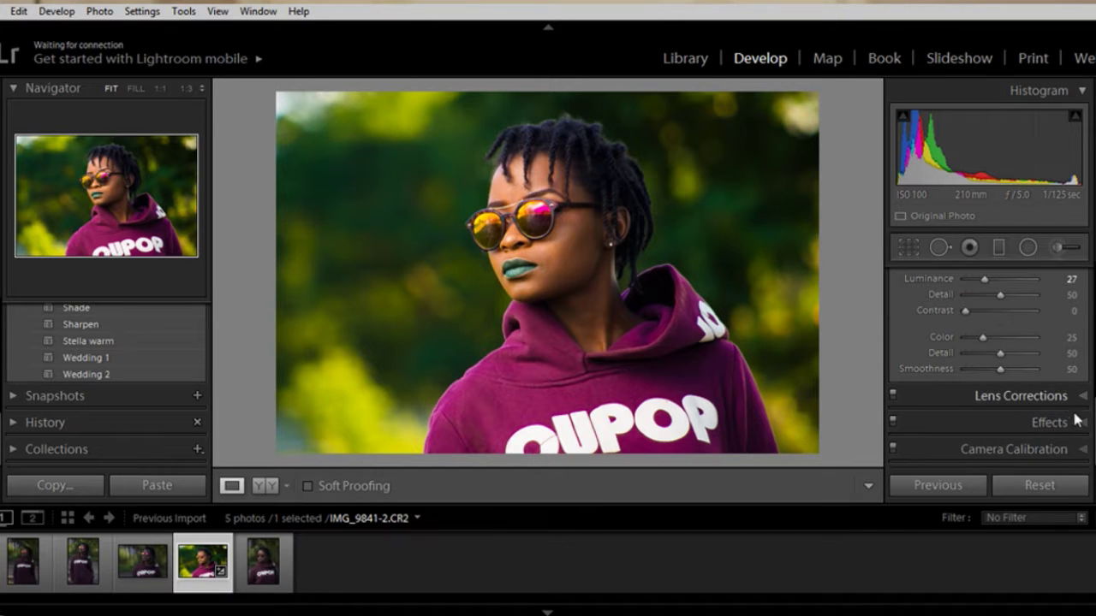
scroll(1082, 398, "up", 5)
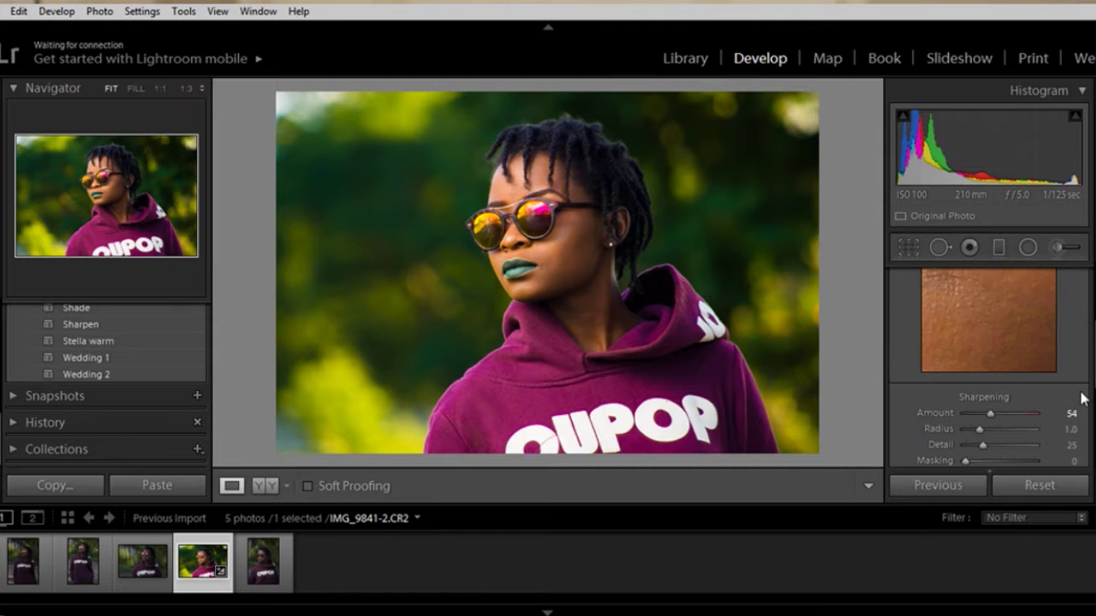
left_click(1077, 306)
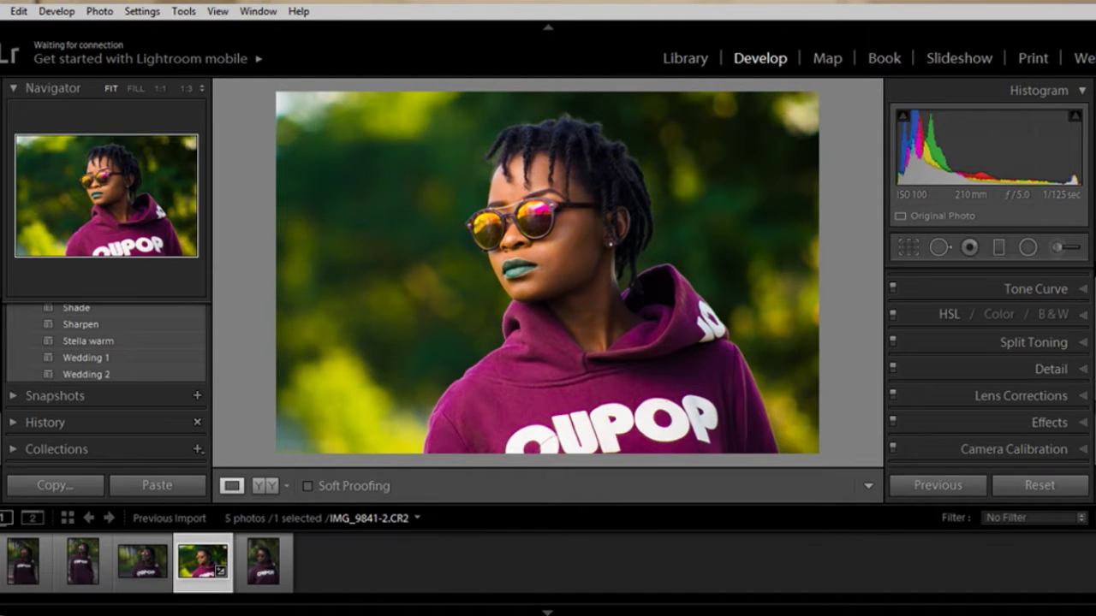
left_click(1075, 423)
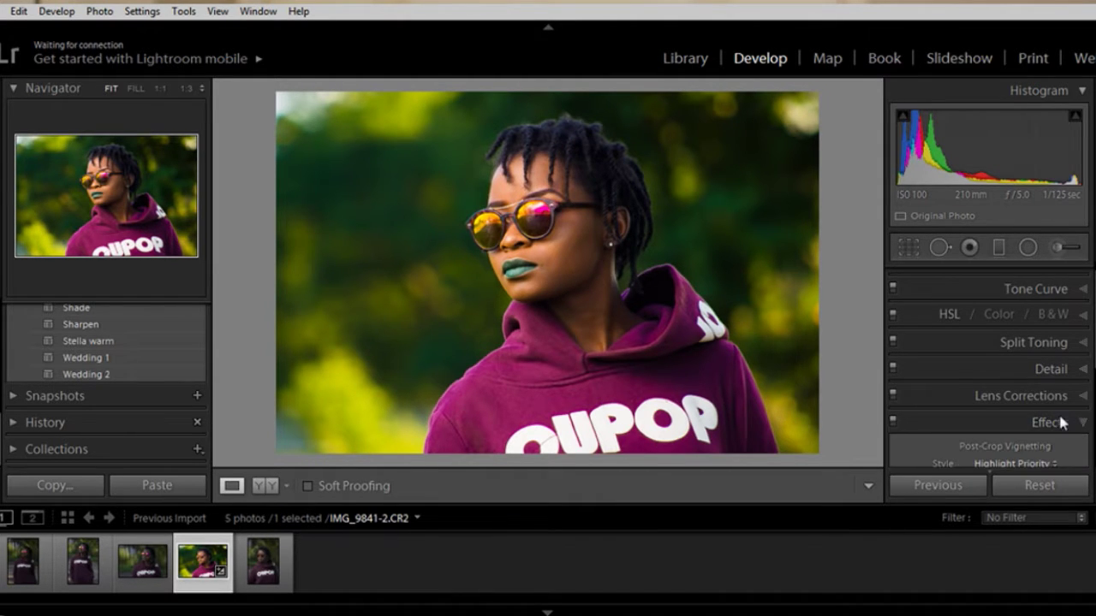
scroll(1019, 397, "down", 3)
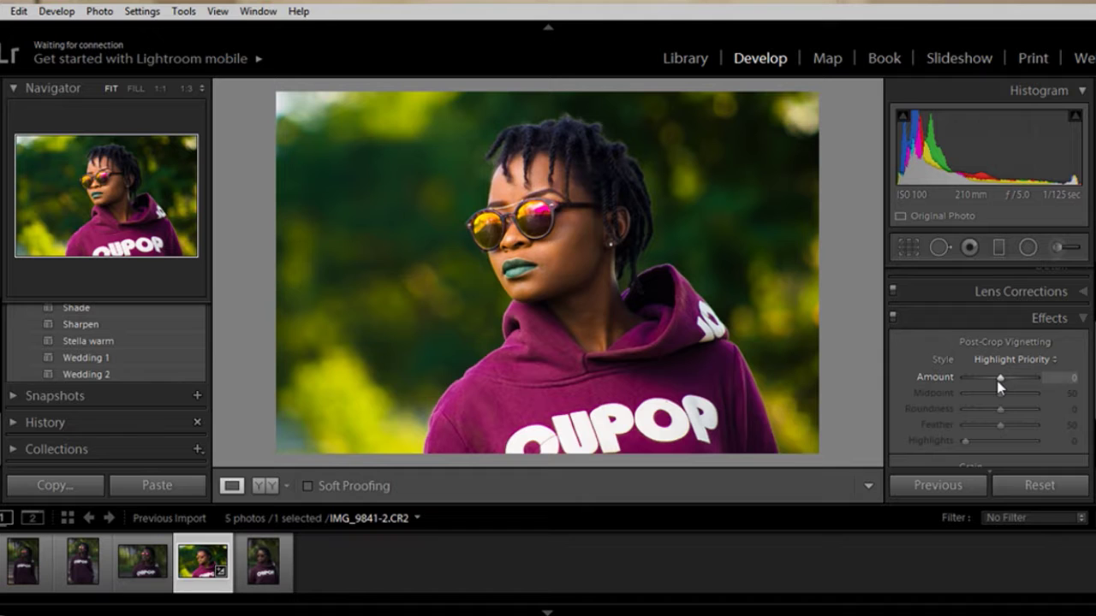
left_click(1082, 319)
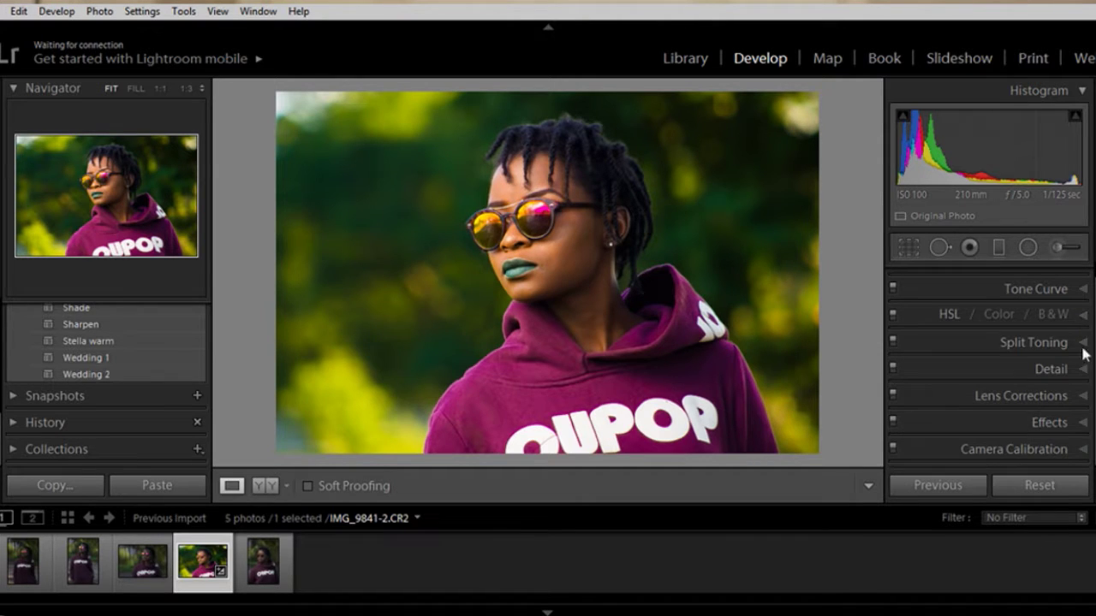
Step: Enable lens profile corrections for the portrait with Canon as the lens make
left_click(1082, 396)
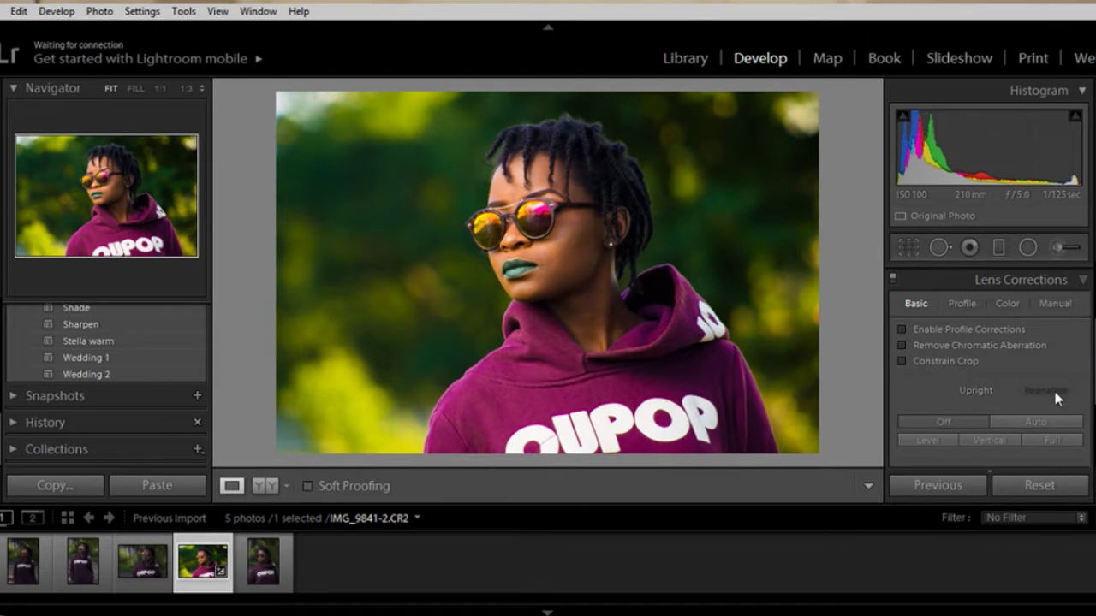
left_click(960, 305)
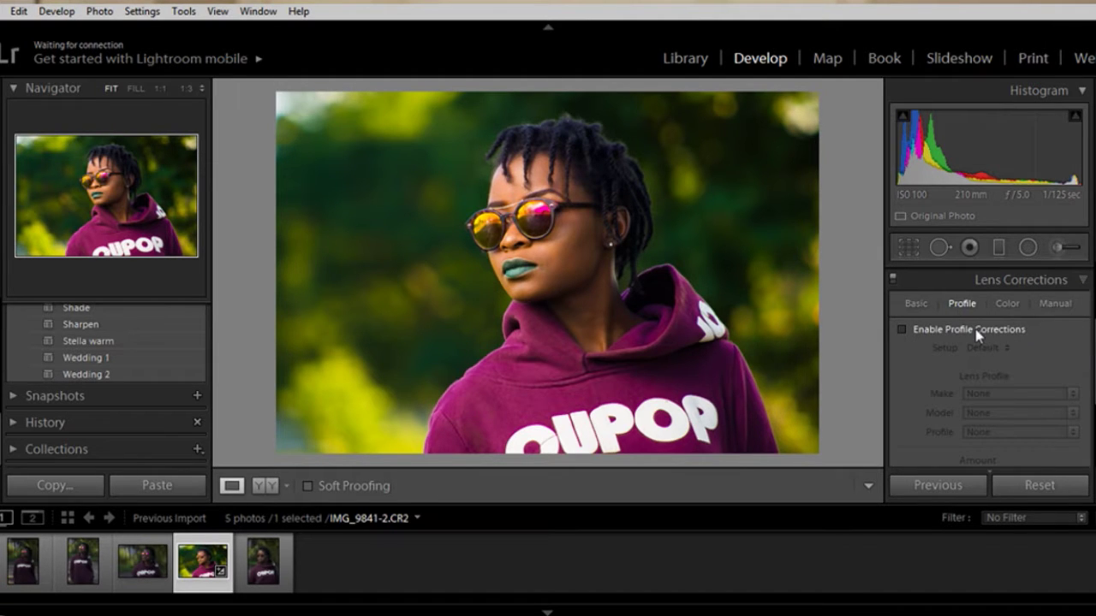
left_click(975, 331)
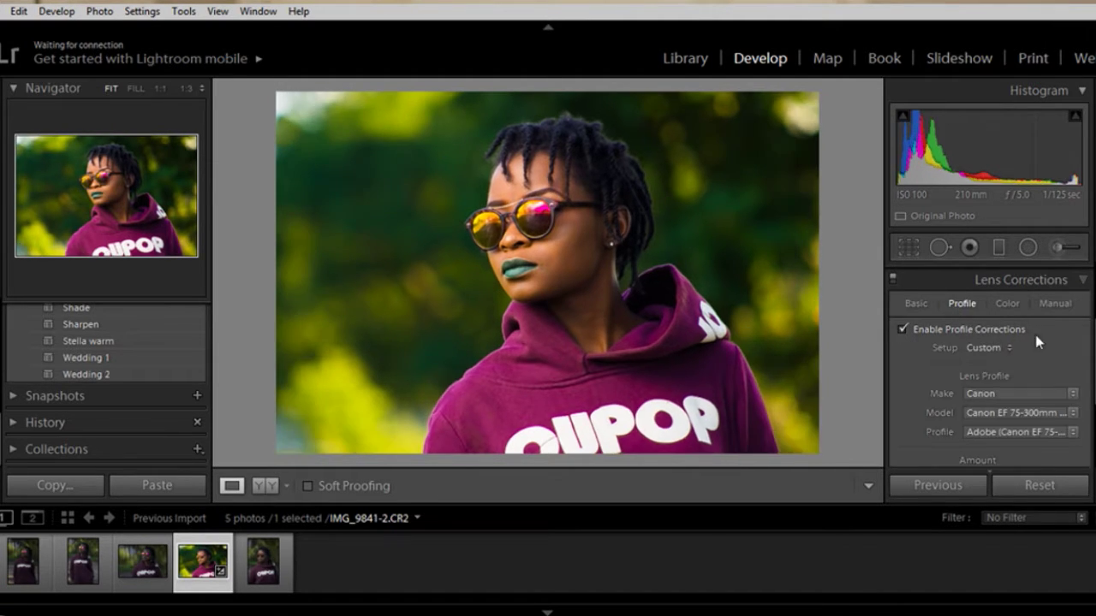
left_click(1005, 400)
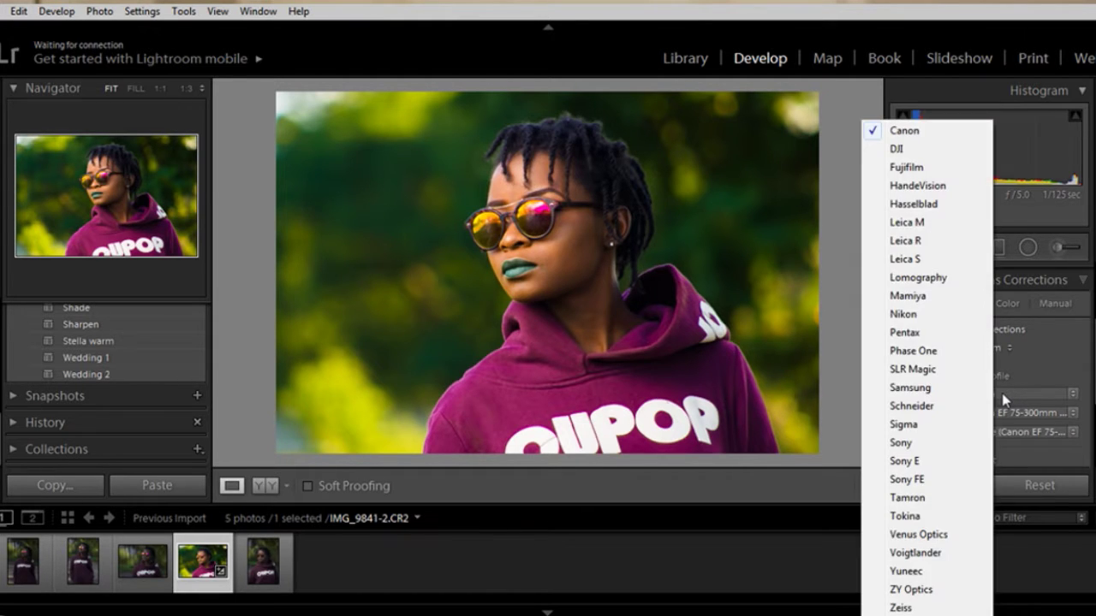
left_click(904, 133)
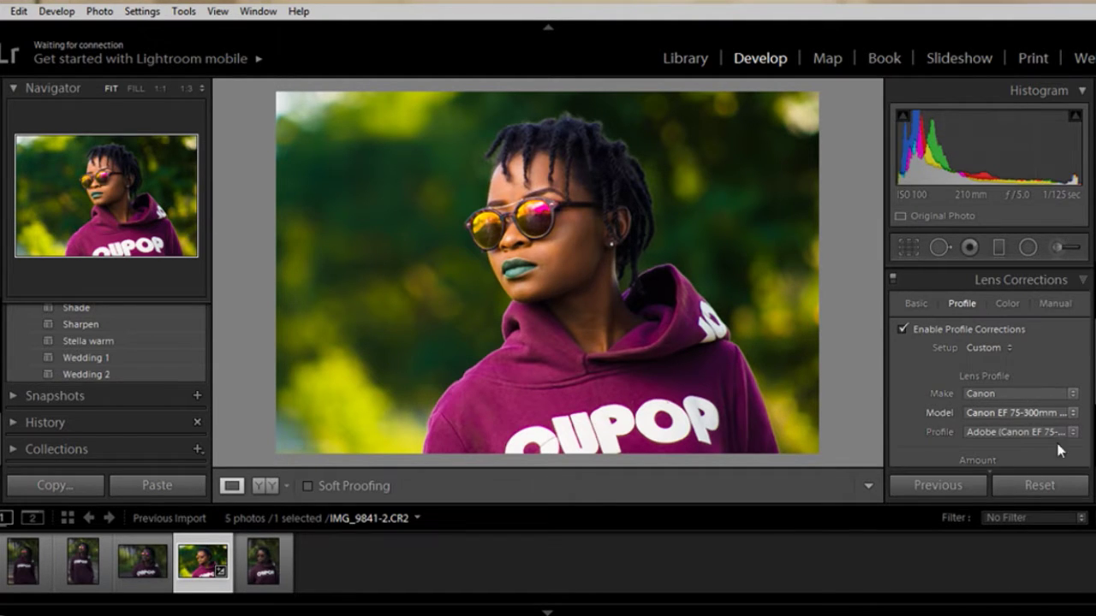
scroll(989, 368, "down", 2)
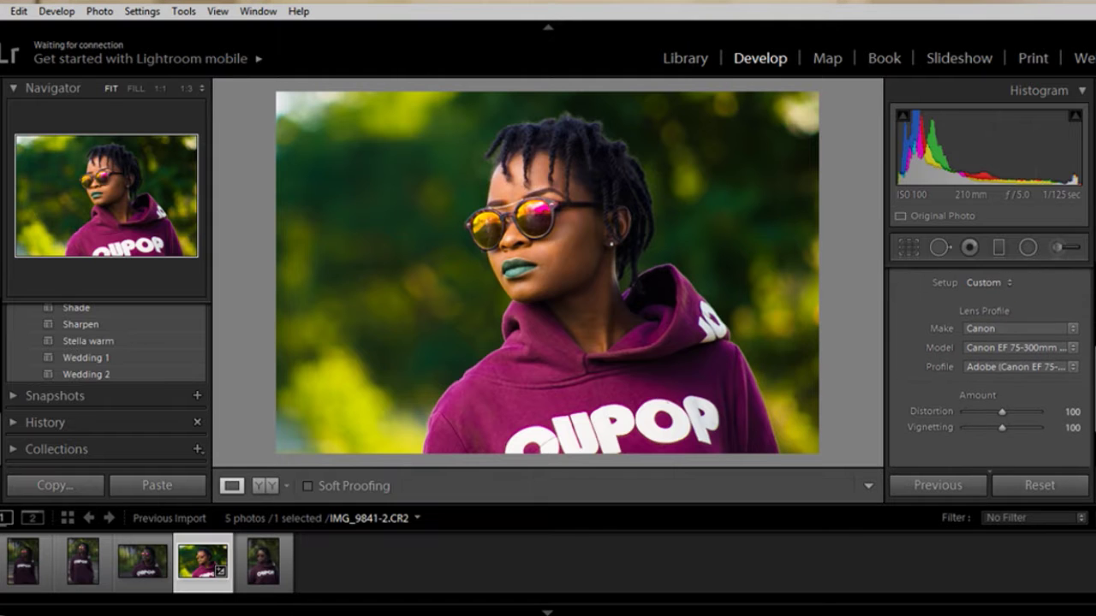
scroll(988, 368, "up", 3)
left_click(1082, 333)
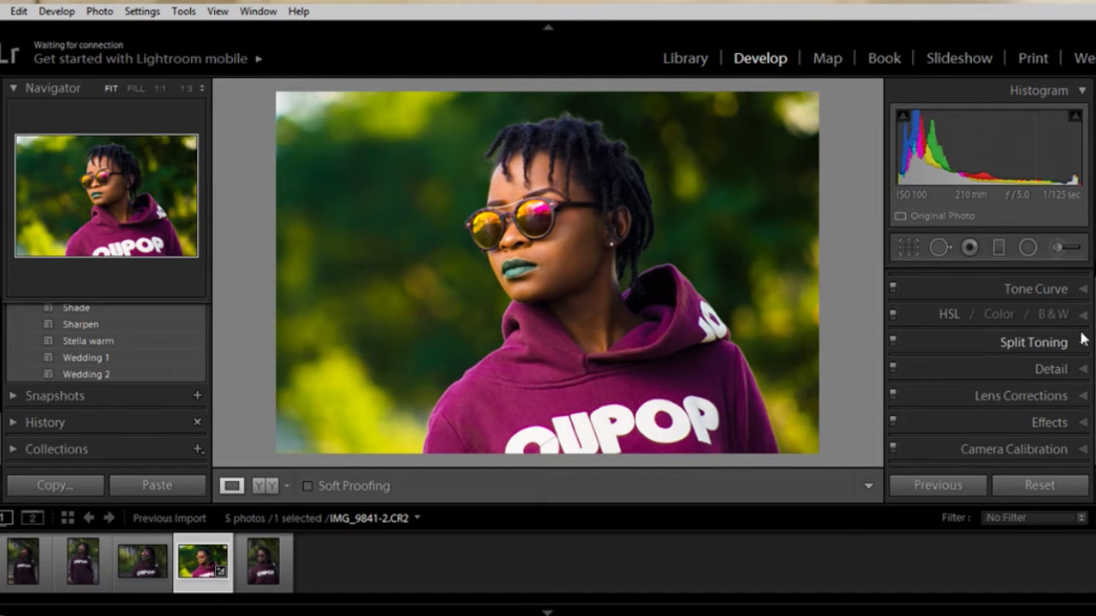
Step: Try a darkening post-crop vignette on the portrait and return its amount to 0
left_click(1080, 421)
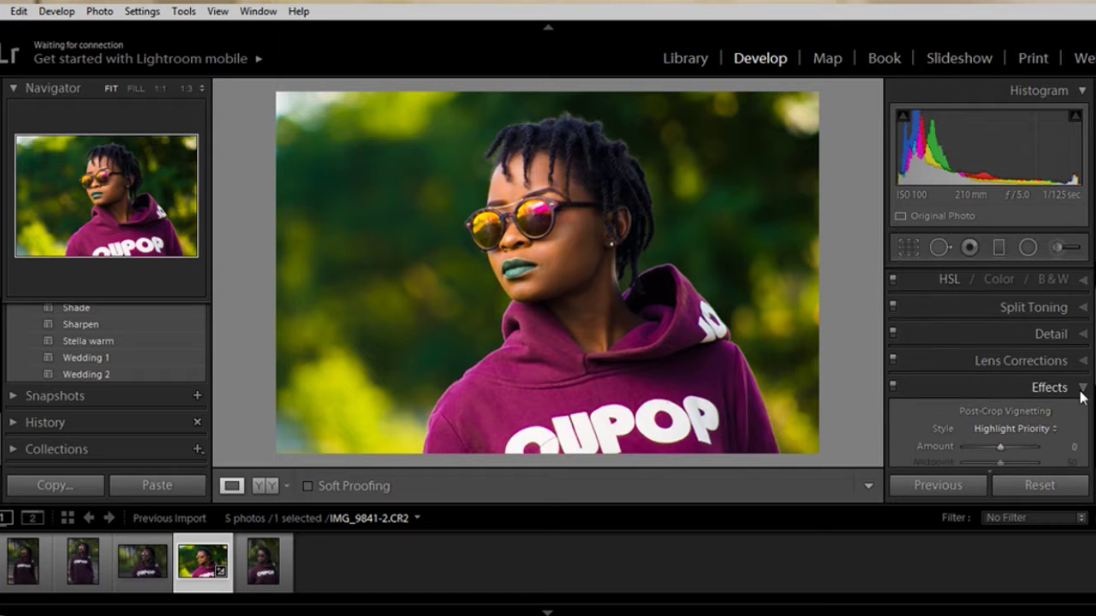
left_click_drag(1000, 344, 991, 343)
left_click(1061, 343)
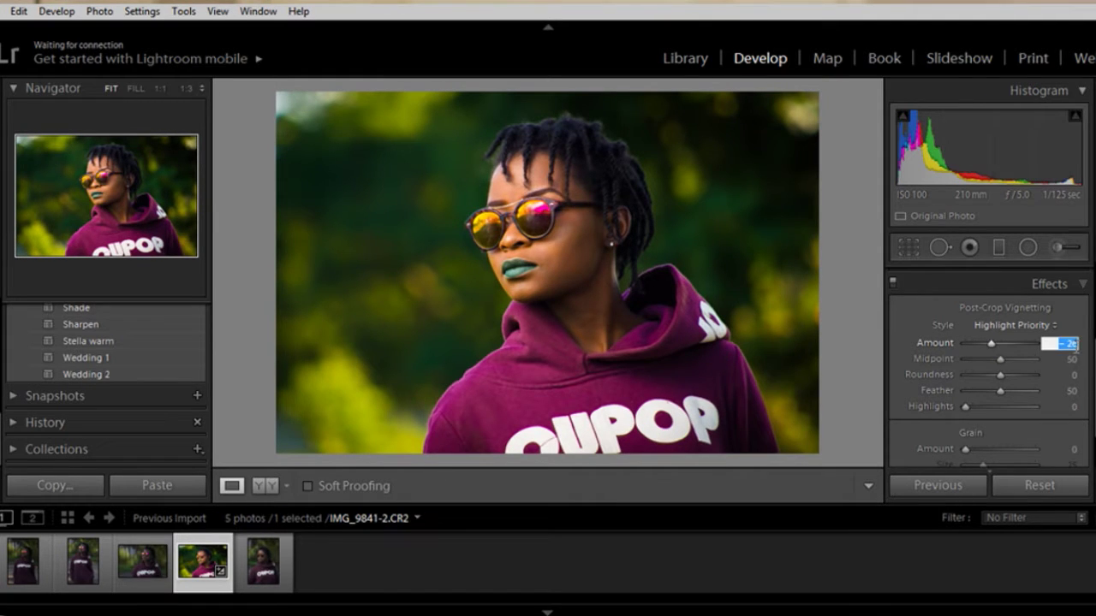
type("0")
key("Return")
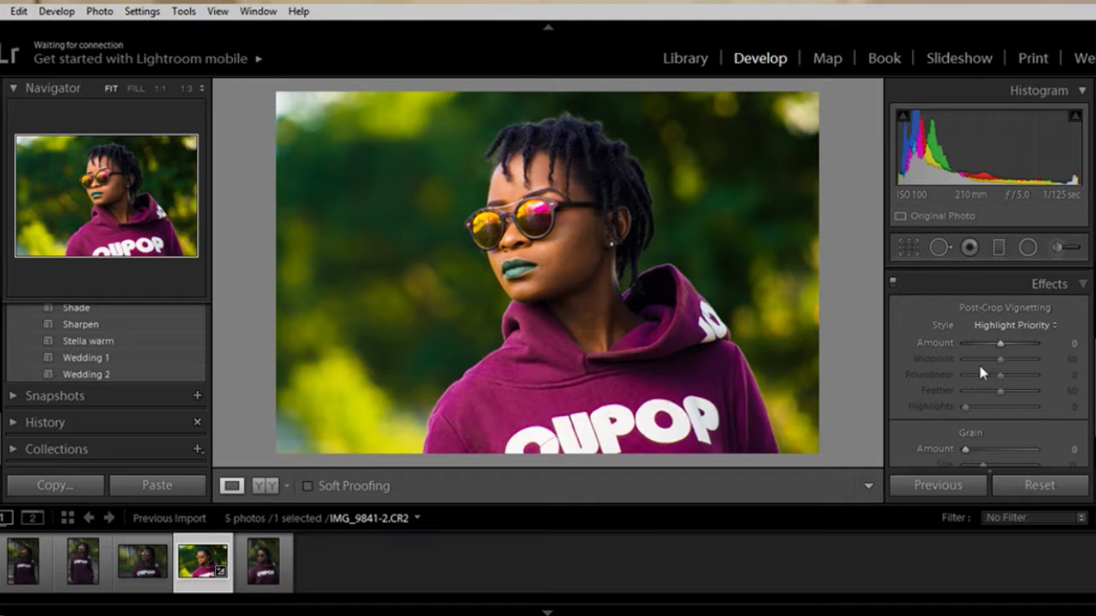
Step: Try a grain amount of 100 on the portrait and reset it to 0
scroll(1038, 393, "down", 2)
left_click_drag(965, 414, 1039, 420)
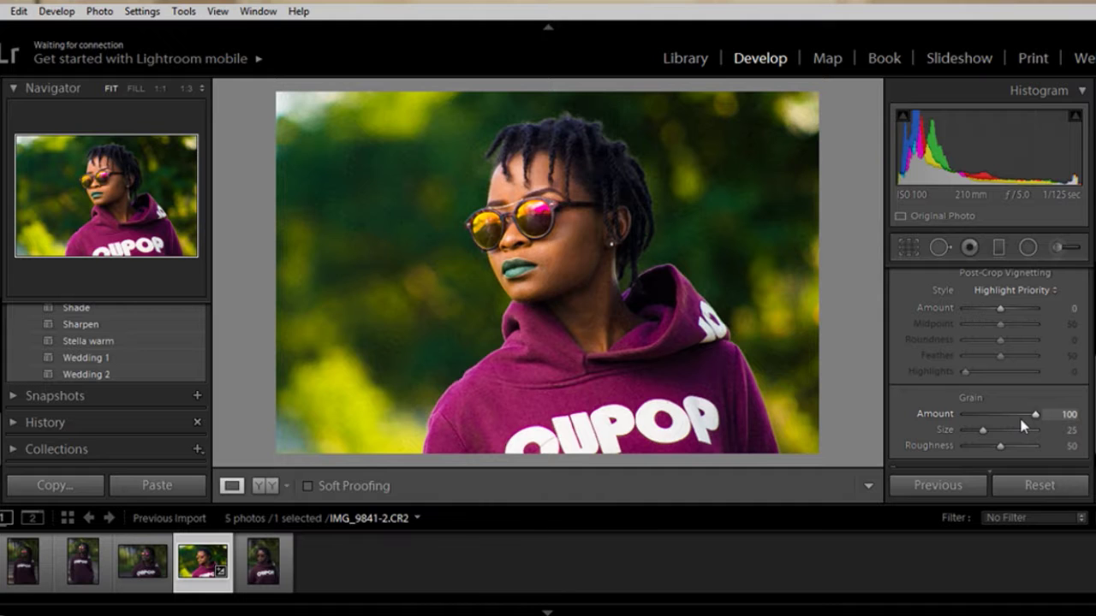
double_click(950, 415)
scroll(1087, 379, "down", 1)
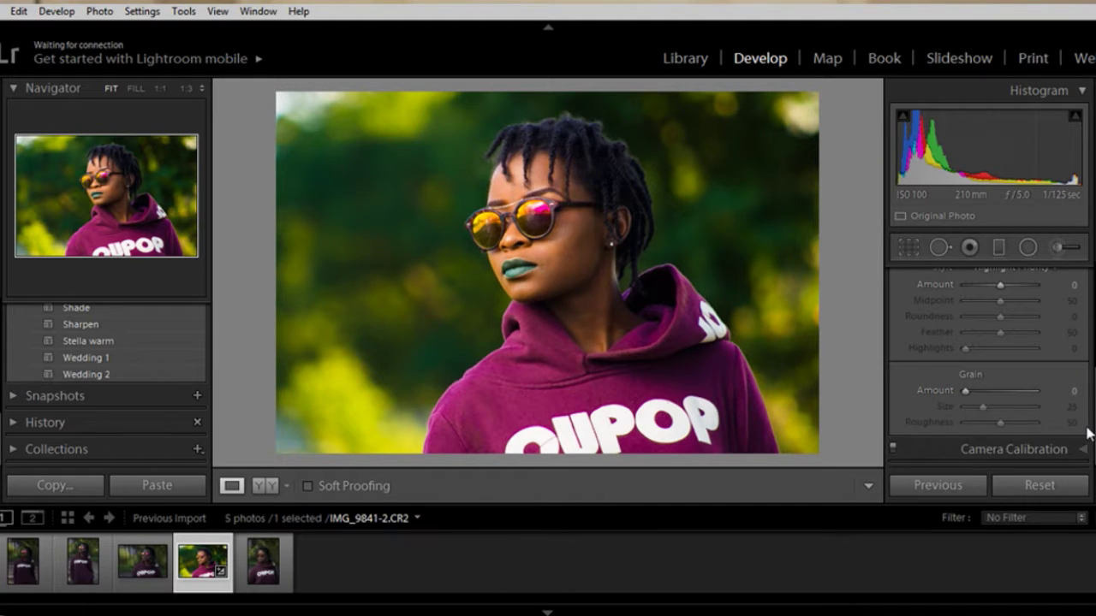
Step: Try the Camera Faithful and Camera Landscape calibration profiles on the portrait and return to Adobe Standard
scroll(1087, 411, "up", 3)
left_click(1078, 366)
left_click(1084, 455)
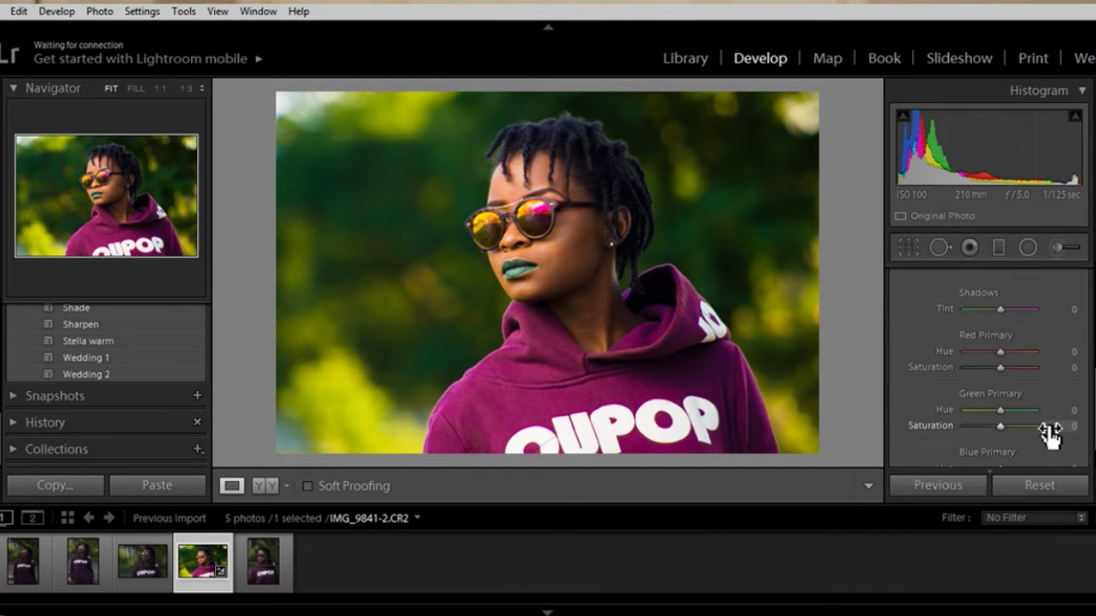
scroll(1058, 420, "up", 2)
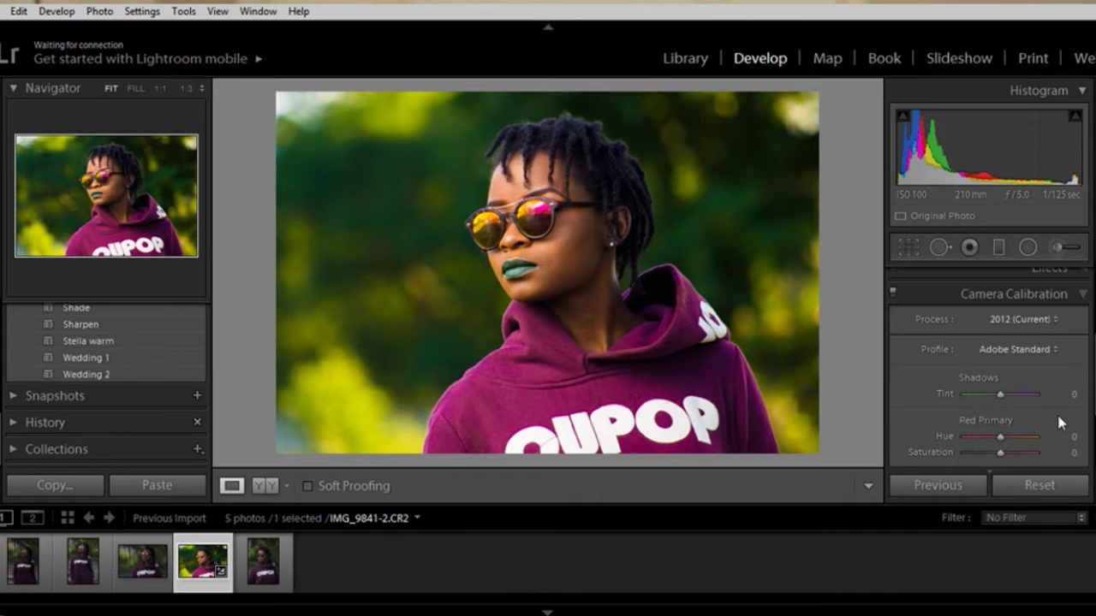
left_click(1054, 349)
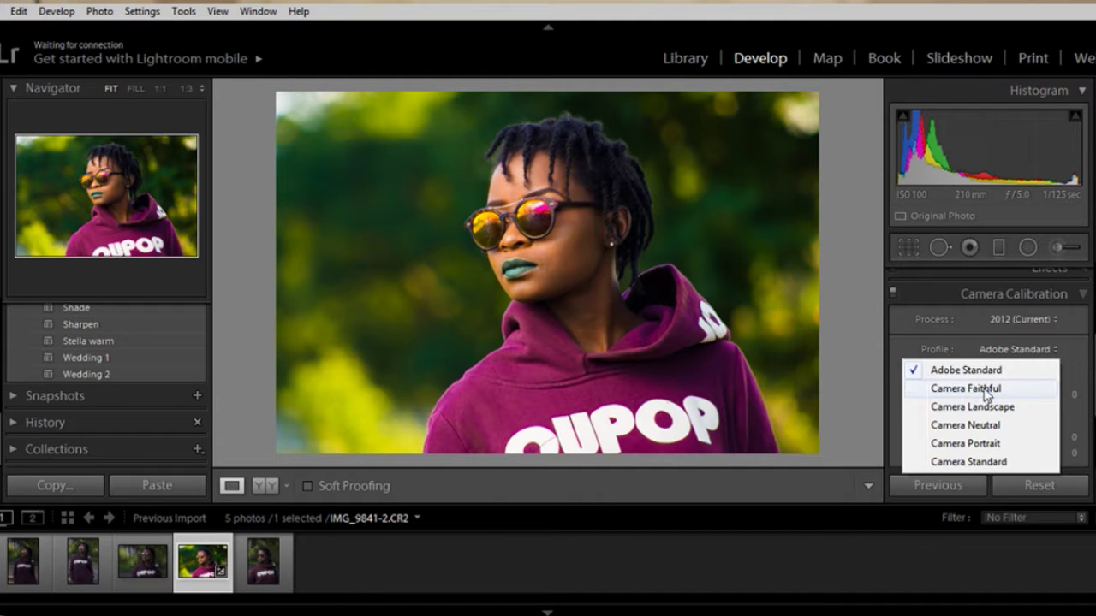
left_click(985, 388)
left_click(1058, 350)
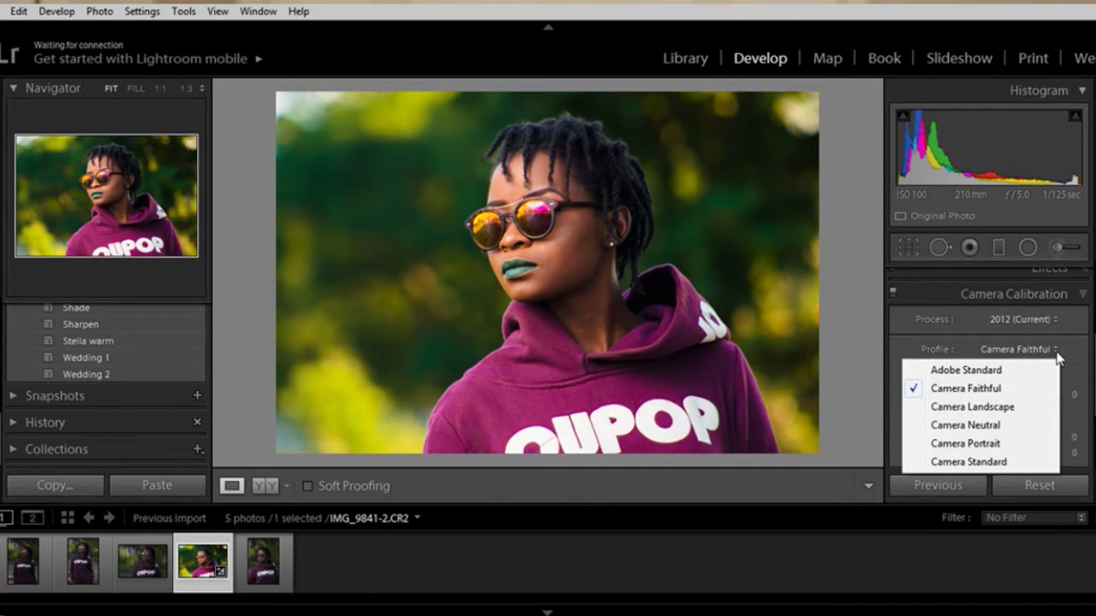
left_click(978, 410)
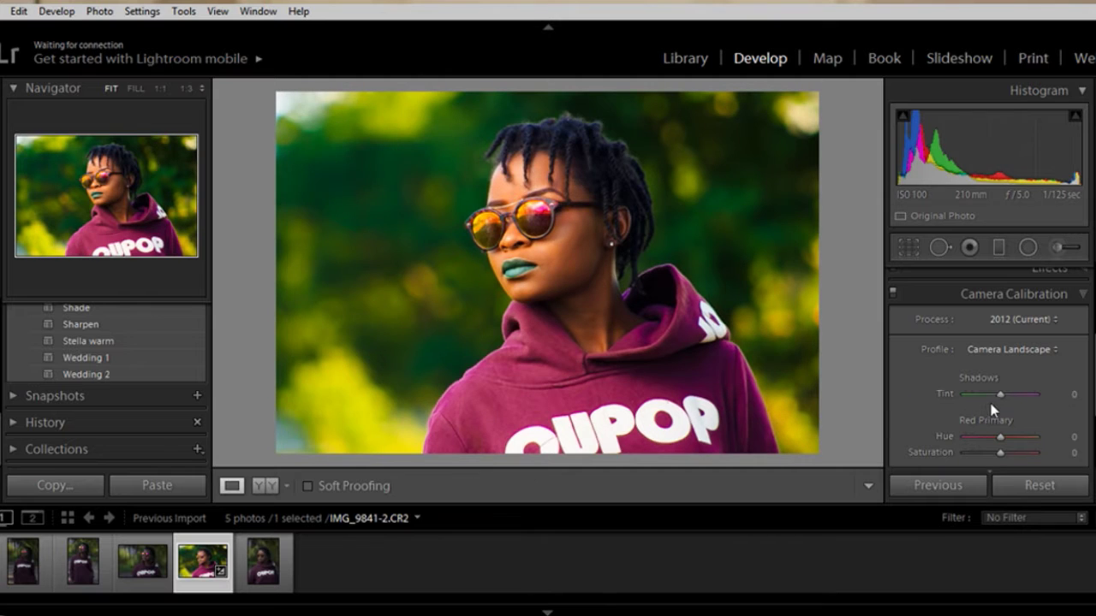
left_click(1057, 349)
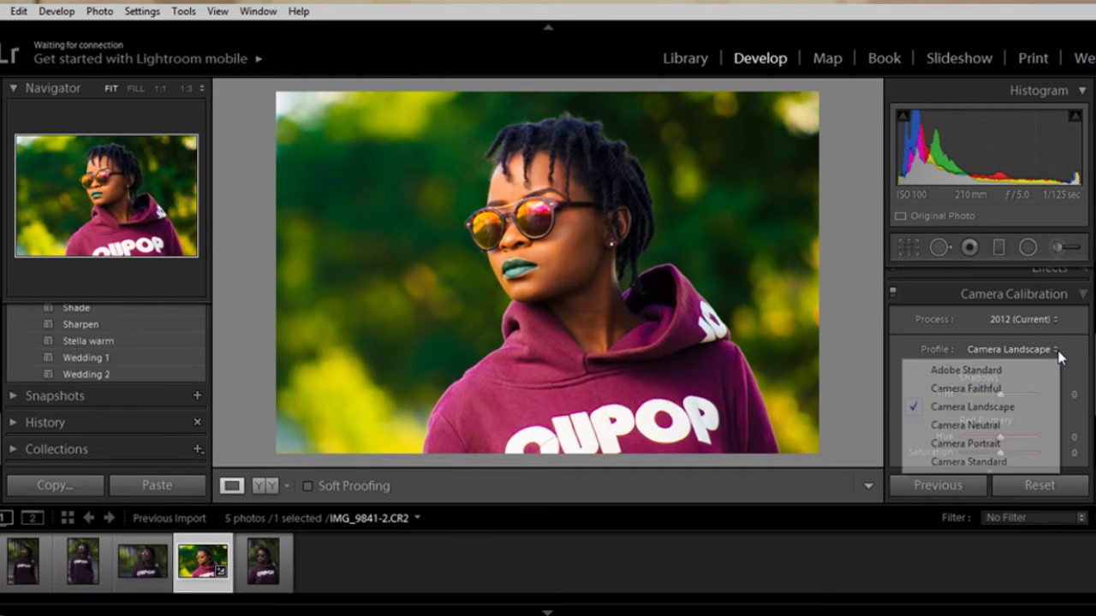
left_click(977, 369)
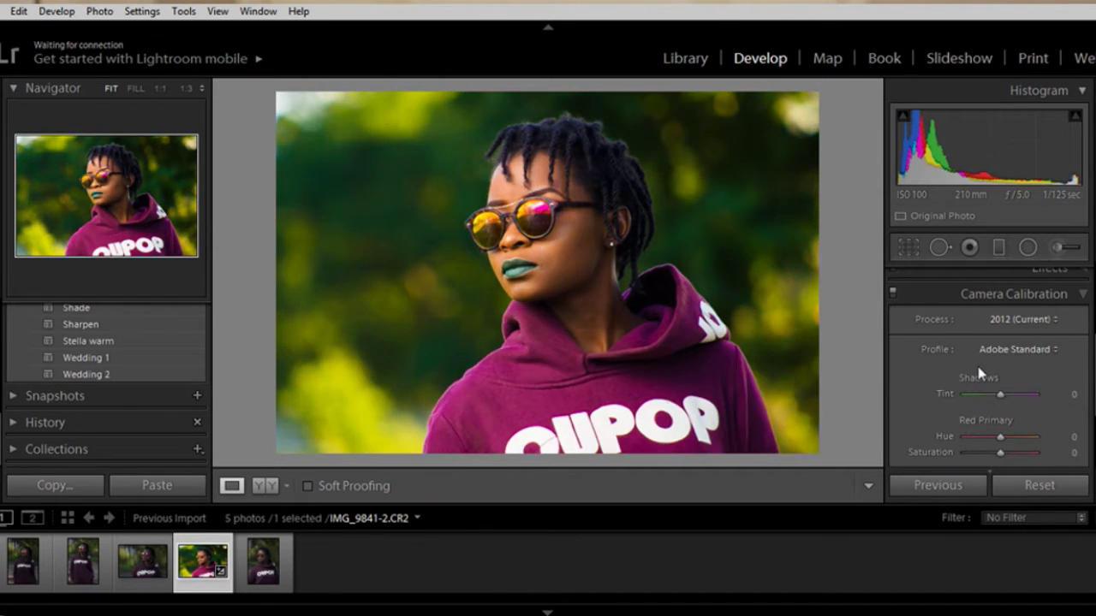
scroll(1060, 421, "down", 3)
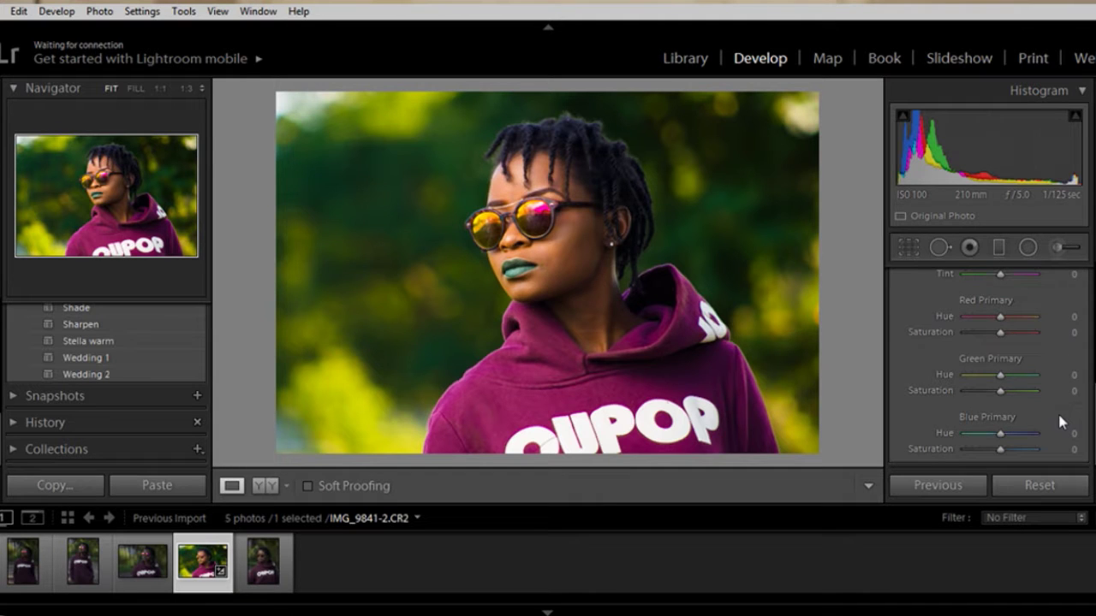
scroll(1062, 421, "up", 5)
left_click(1068, 371)
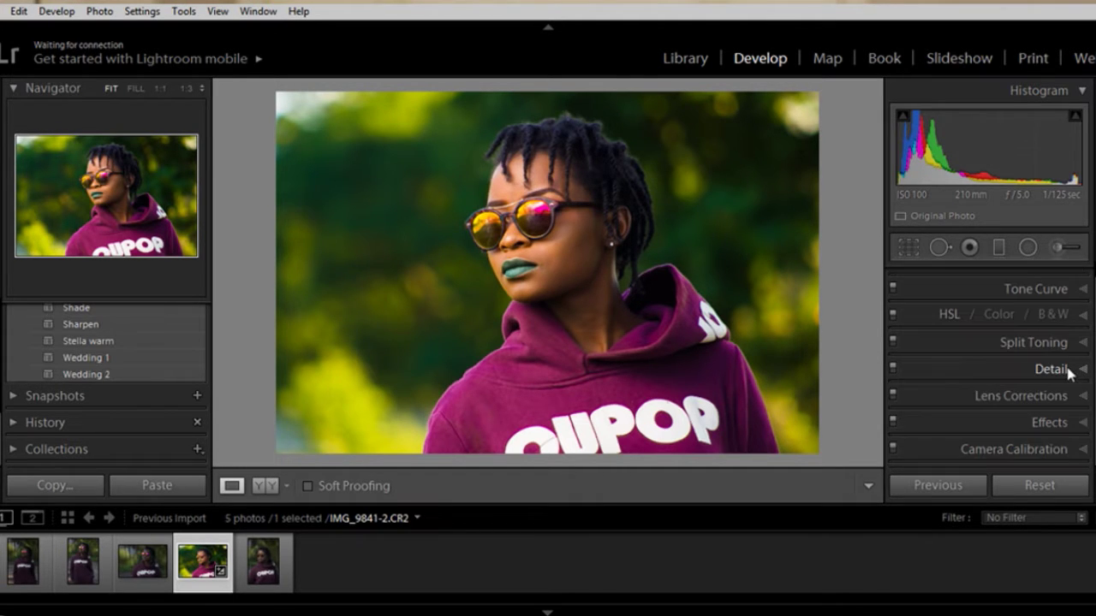
scroll(1061, 410, "up", 1)
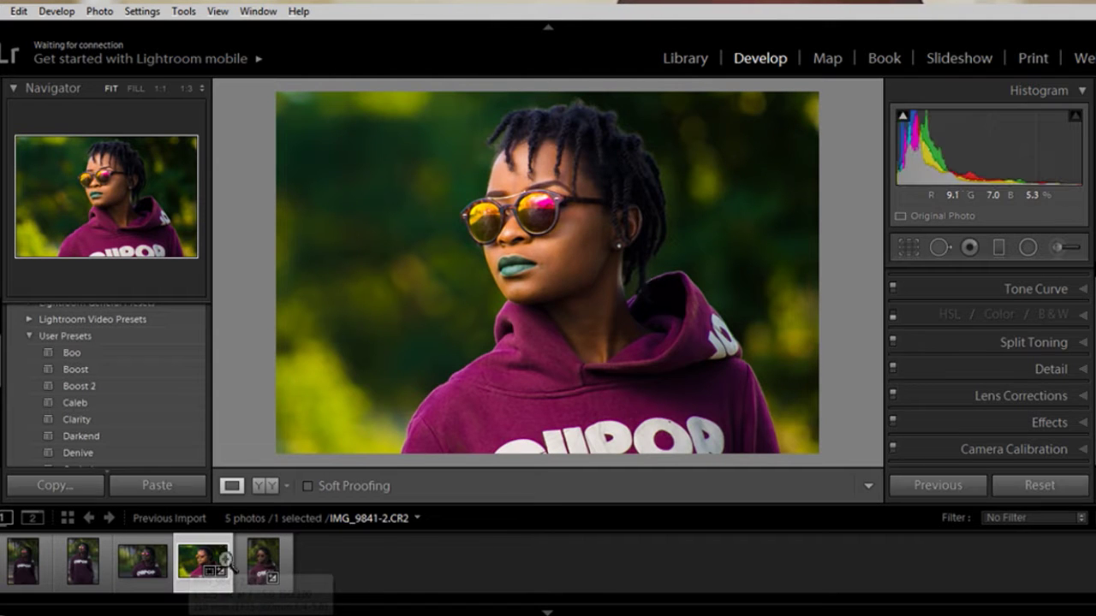
Step: Copy the develop settings of the edited portrait IMG_9841-2.CR2, leaving out local adjustments, spot removal and crop
right_click(228, 565)
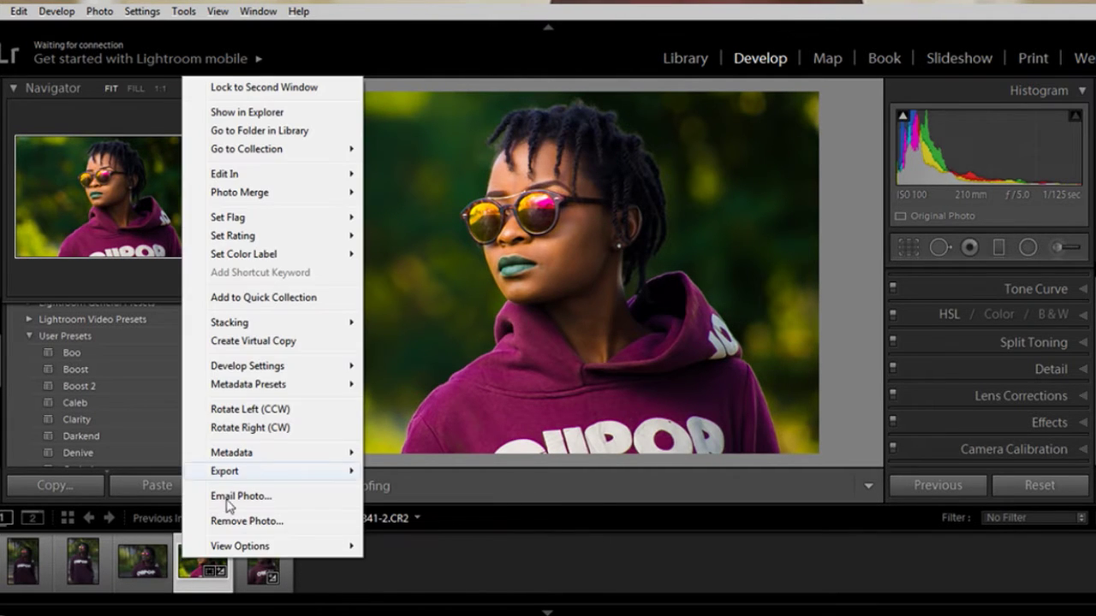
mouse_move(296, 367)
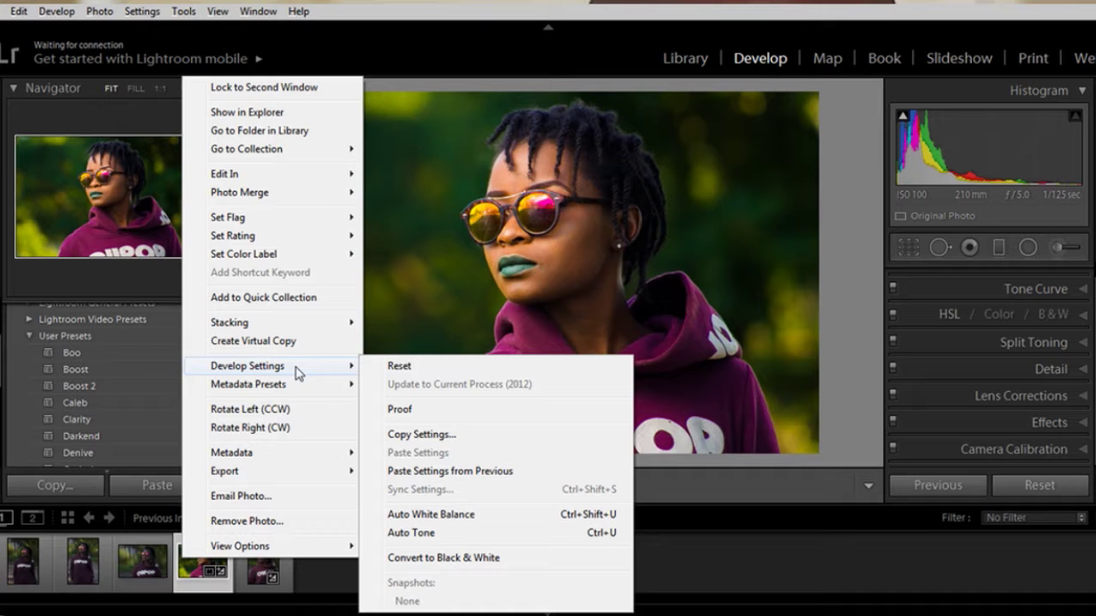
left_click(462, 438)
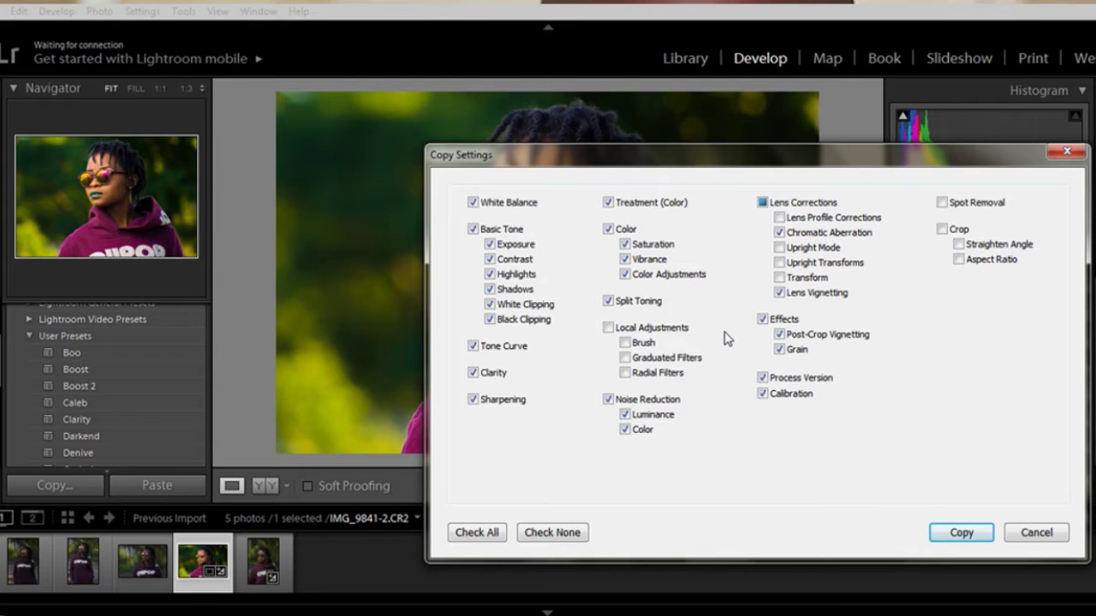
left_click(962, 532)
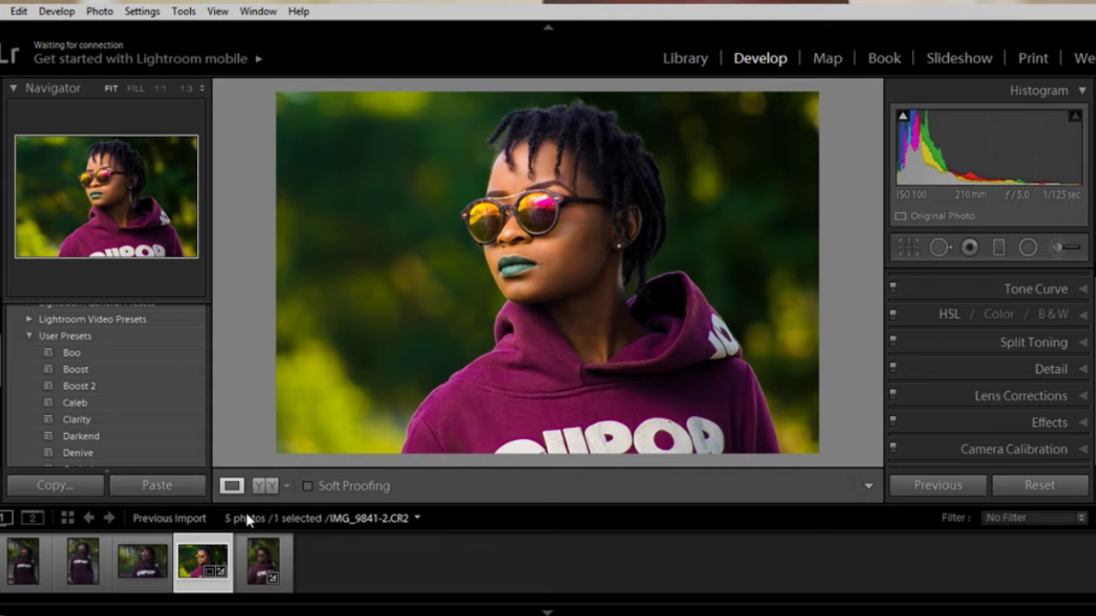
Step: Paste the copied develop settings onto the other four photos in the filmstrip
left_click(26, 566)
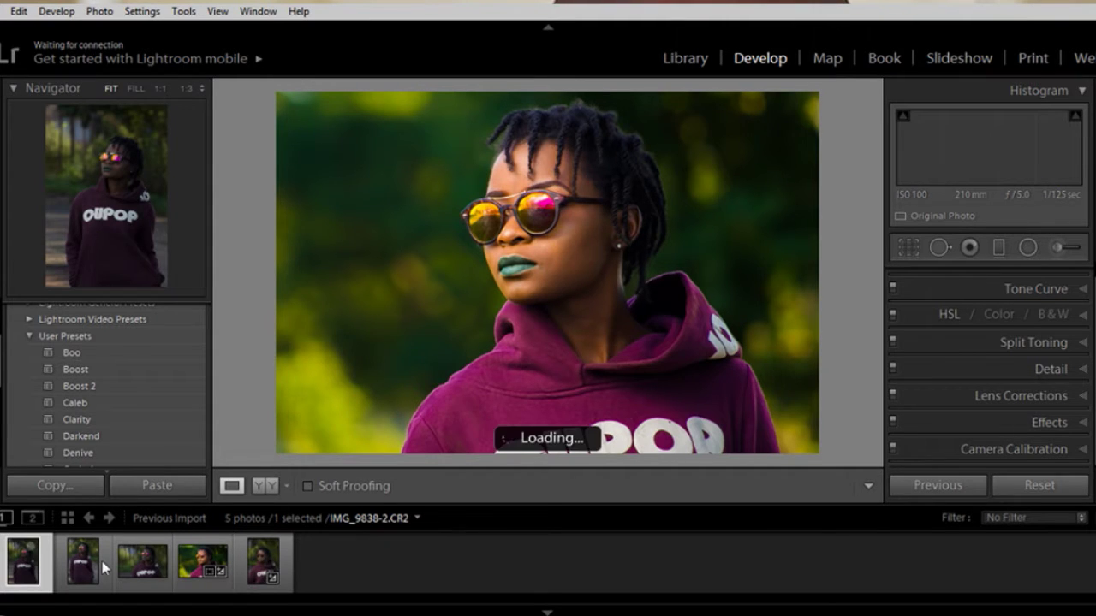
left_click(154, 568, "shift")
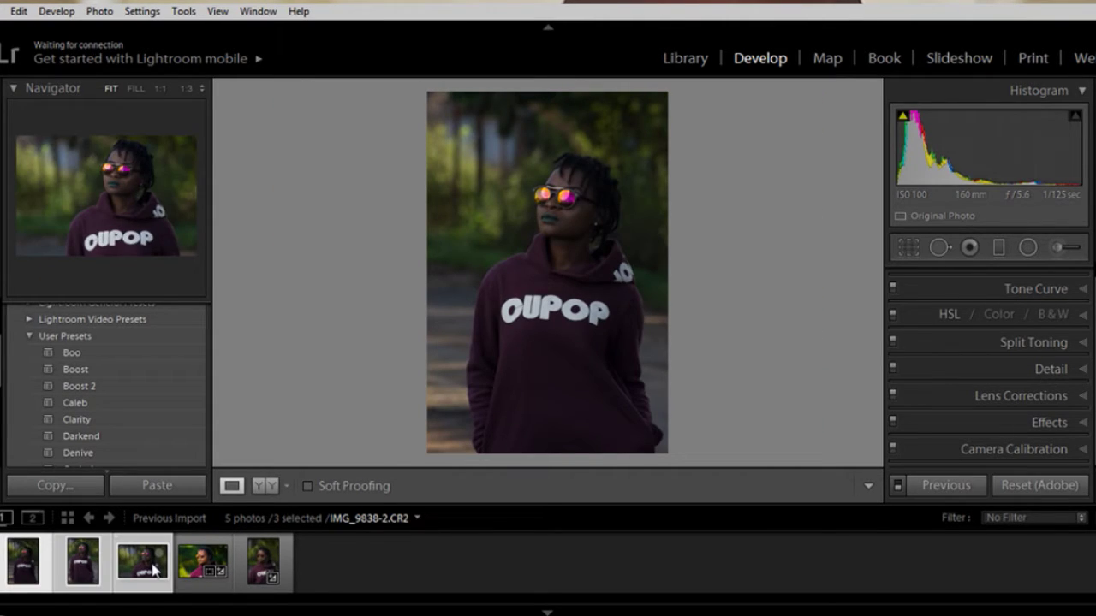
left_click(263, 565, "ctrl")
right_click(266, 566)
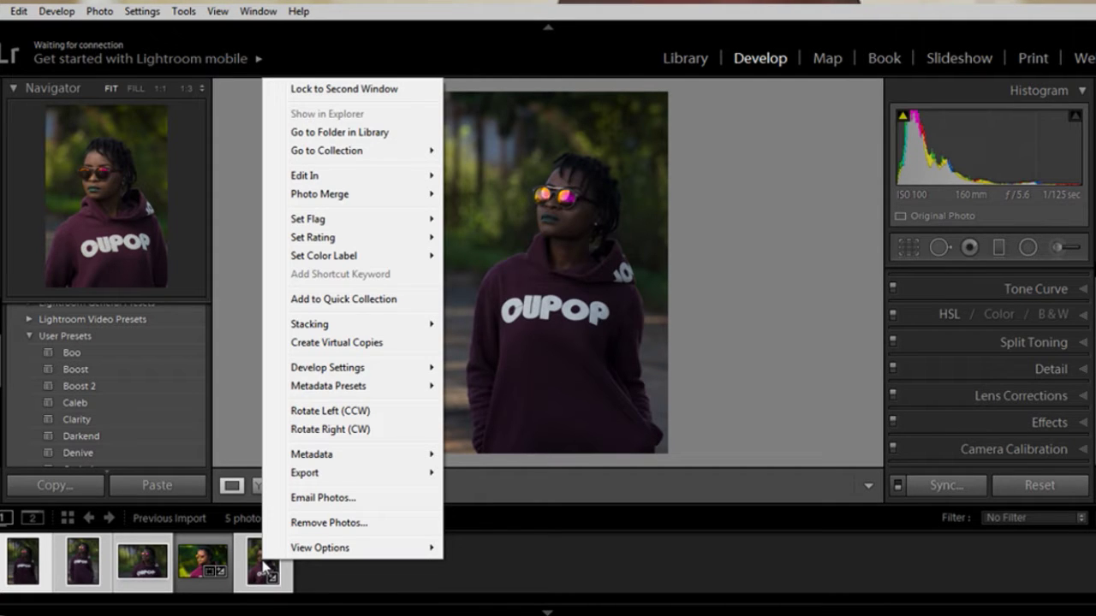
mouse_move(399, 372)
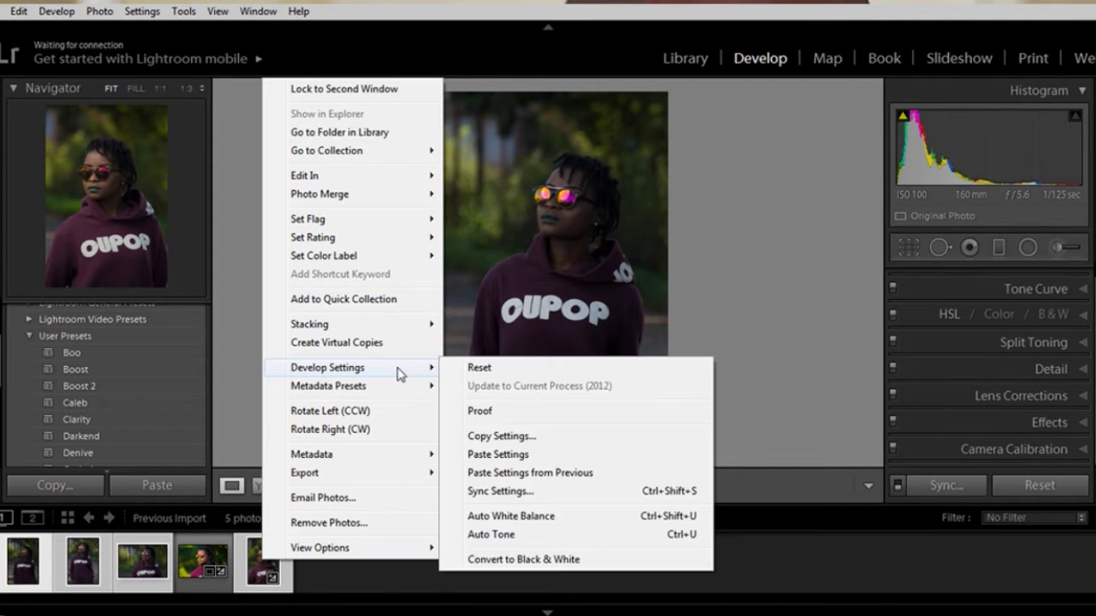
left_click(513, 455)
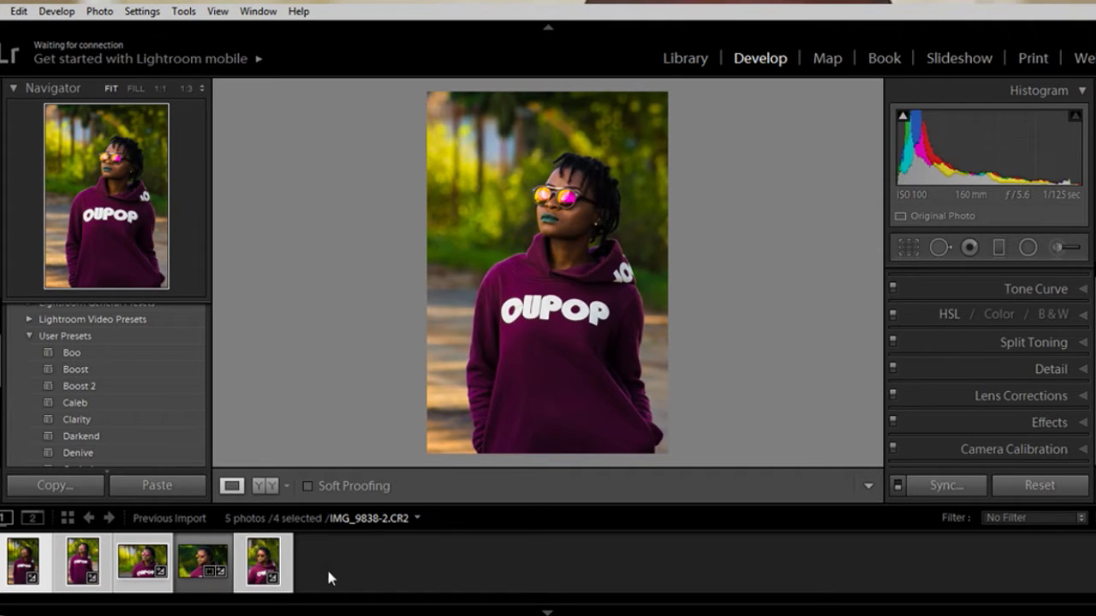
left_click(352, 582)
Step: Look through the photos with the pasted settings and set the shadows of IMG_9842-2.CR2 to -33
left_click(16, 573)
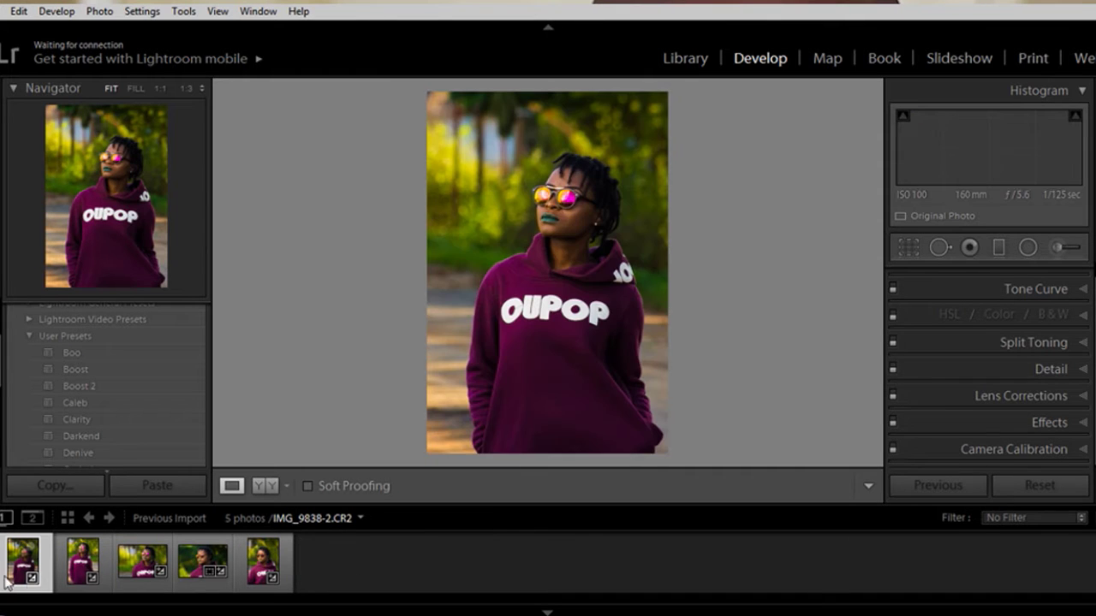
left_click(85, 565)
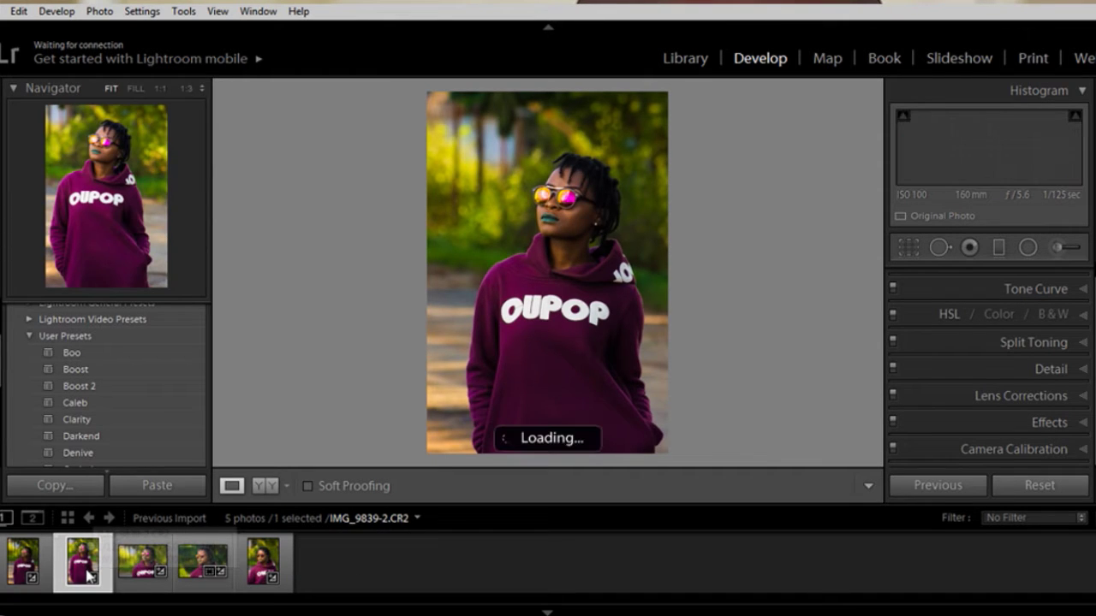
left_click(152, 572)
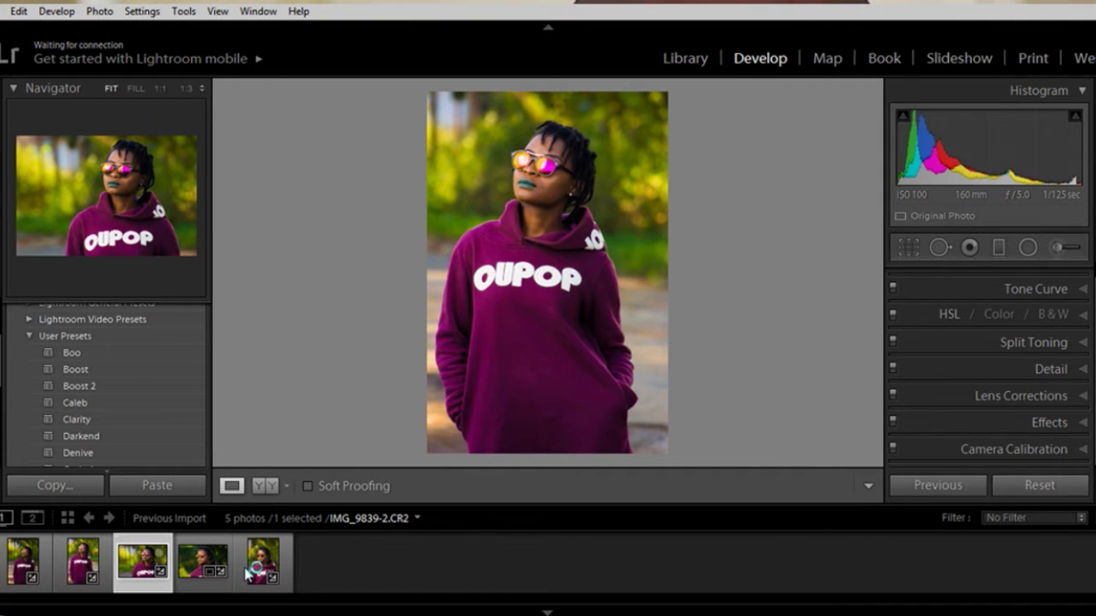
left_click(250, 570)
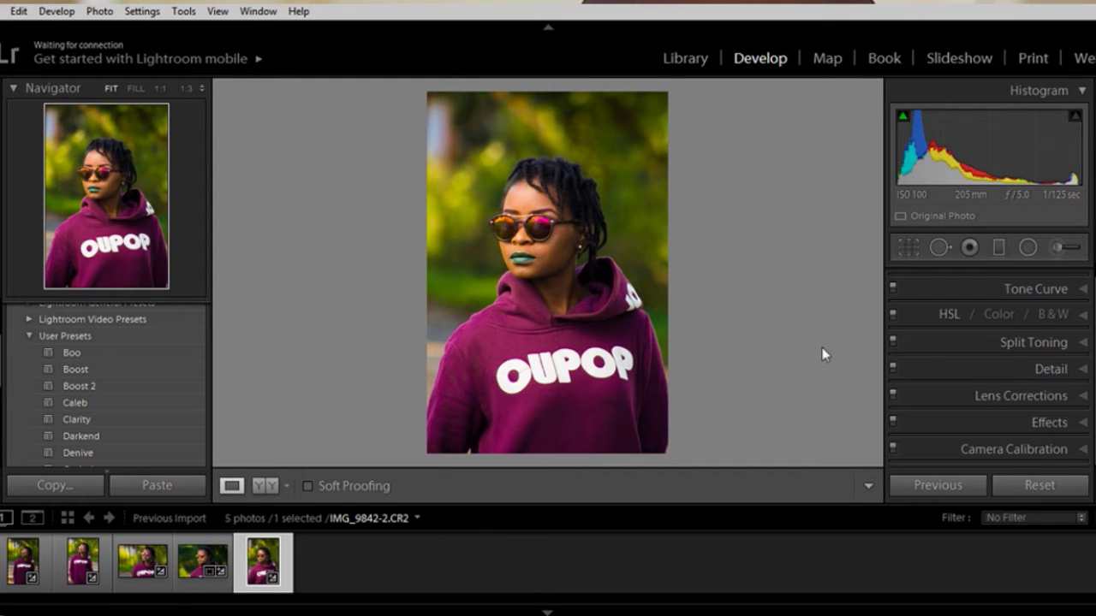
scroll(1048, 332, "up", 1)
left_click(1066, 277)
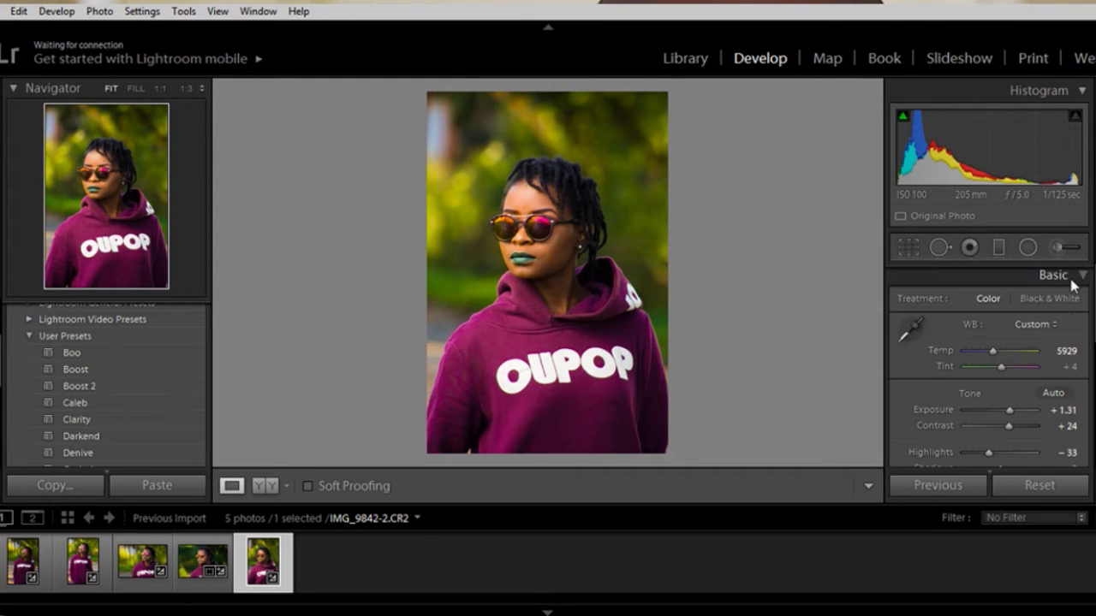
scroll(1062, 368, "down", 2)
scroll(1052, 403, "down", 2)
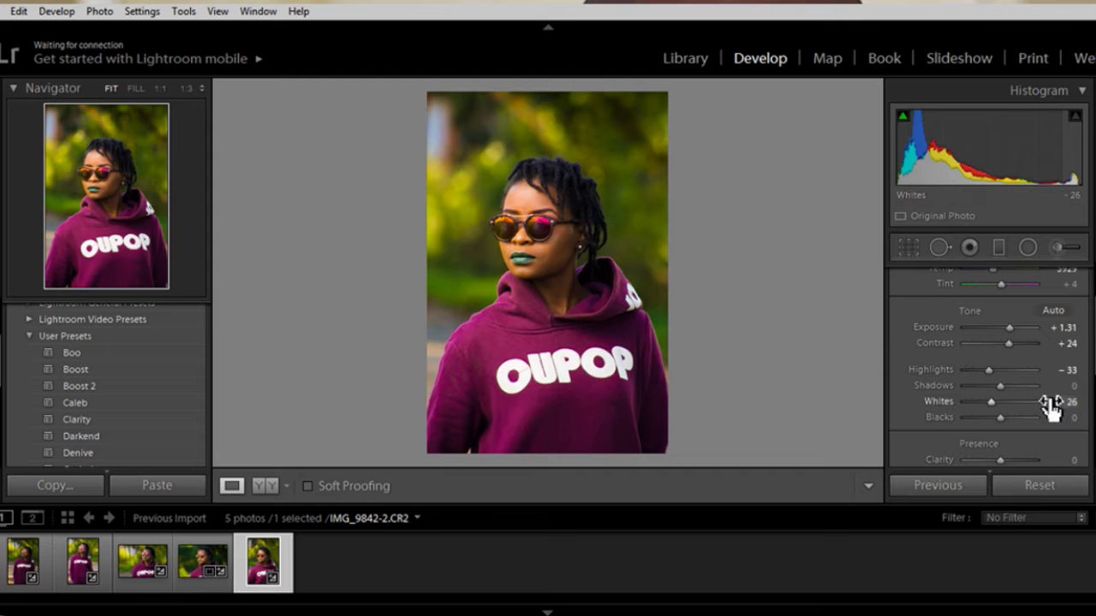
left_click_drag(999, 386, 995, 402)
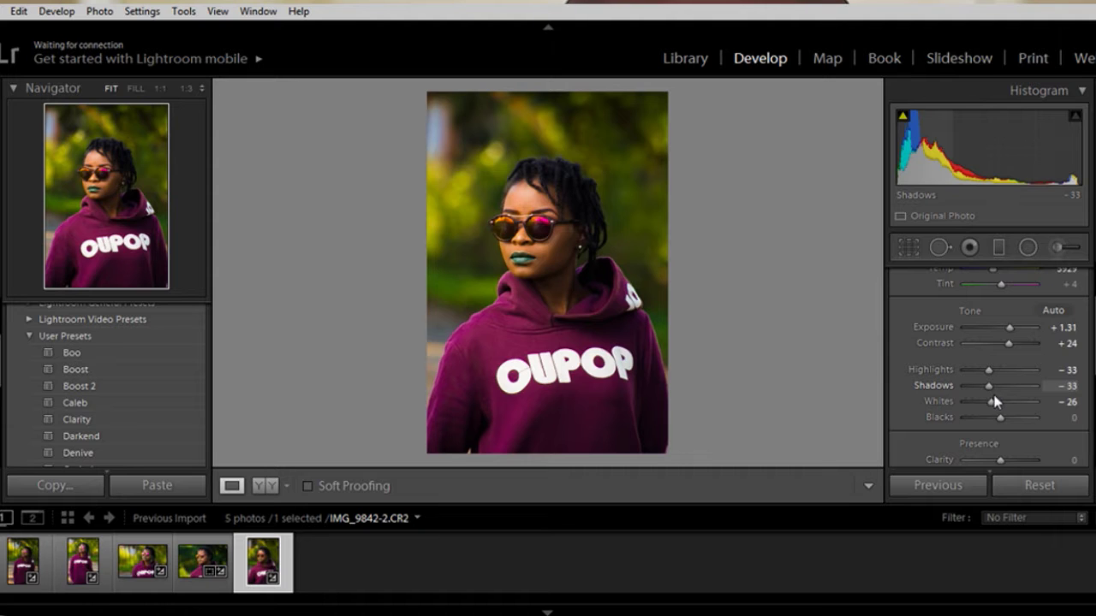
Step: Check two more of the synced photos and open the export settings for IMG_9841-2.CR2
left_click(130, 579)
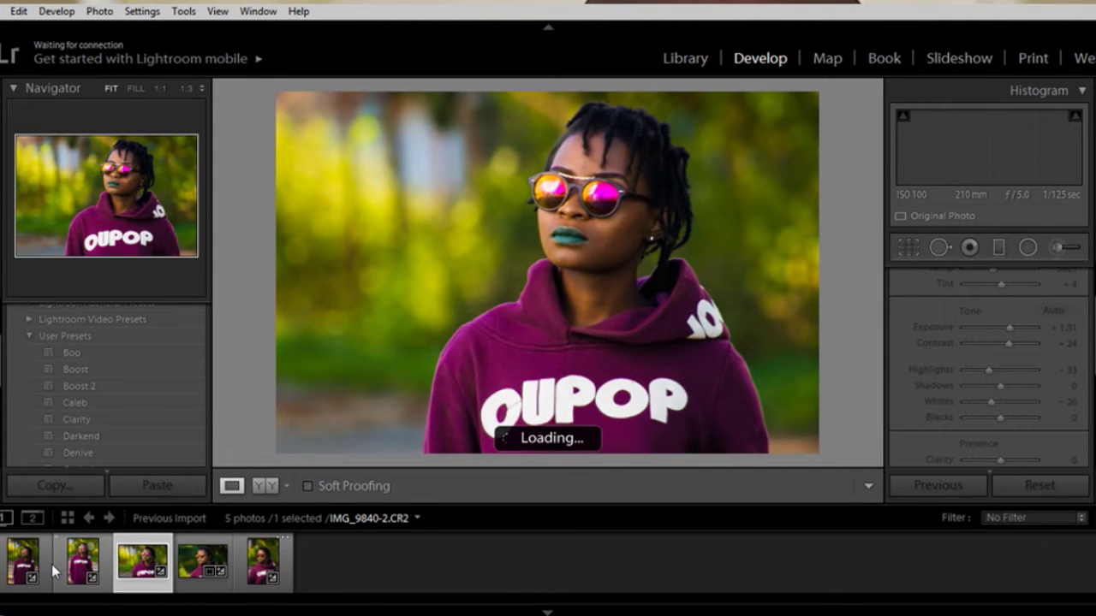
left_click(81, 572)
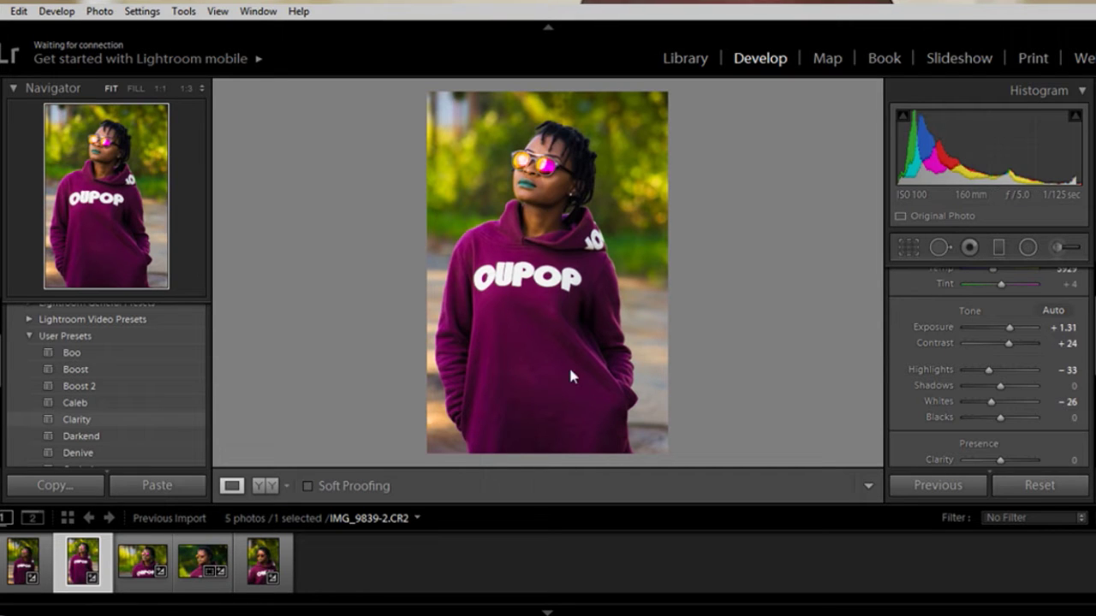
left_click(201, 558)
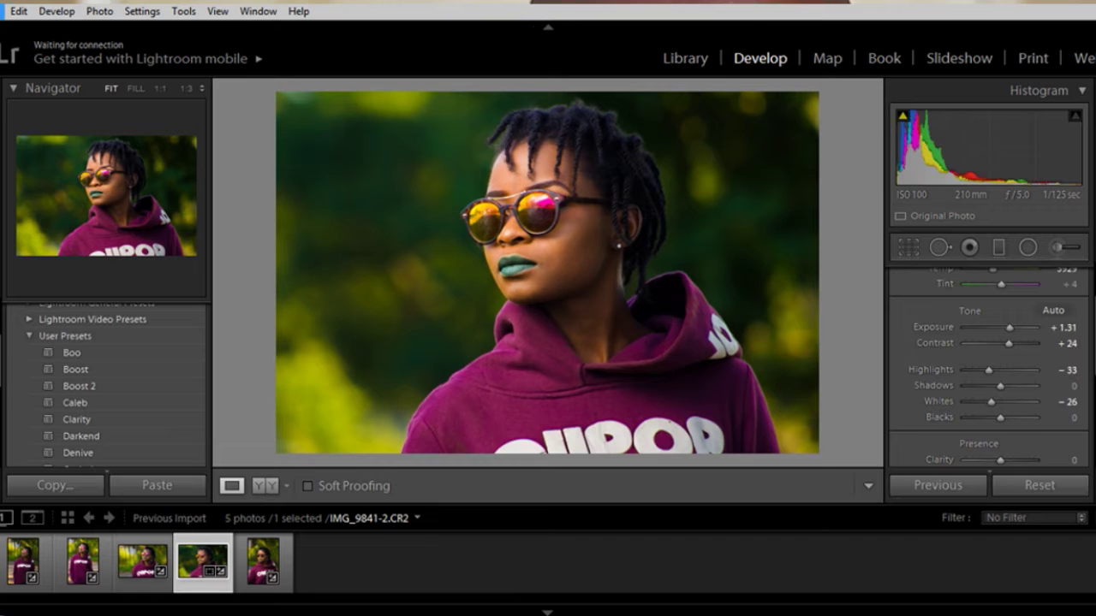
key("alt+f")
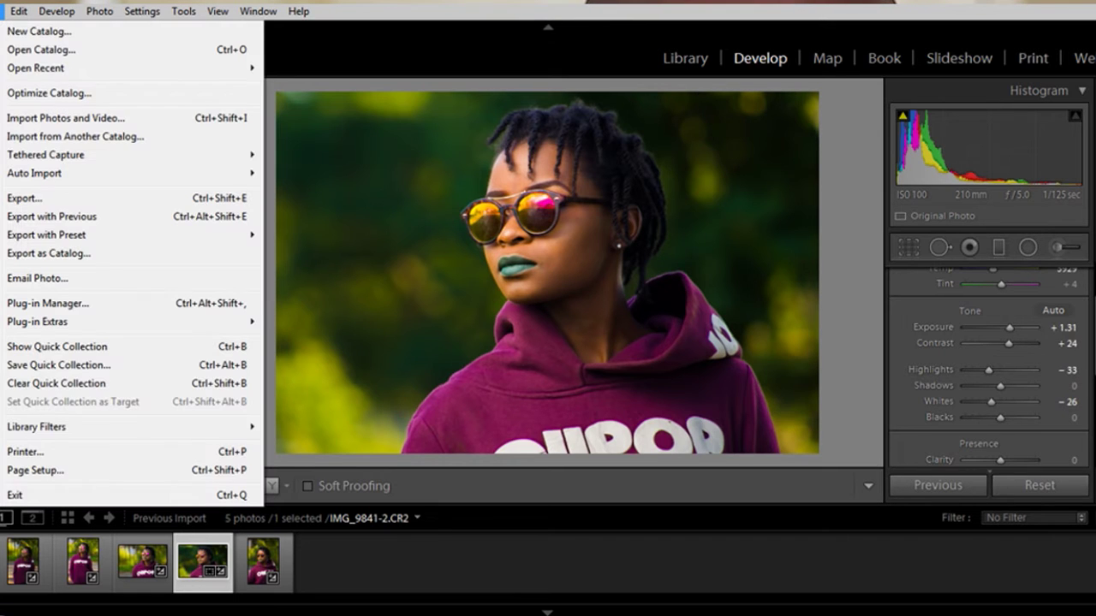
left_click(75, 197)
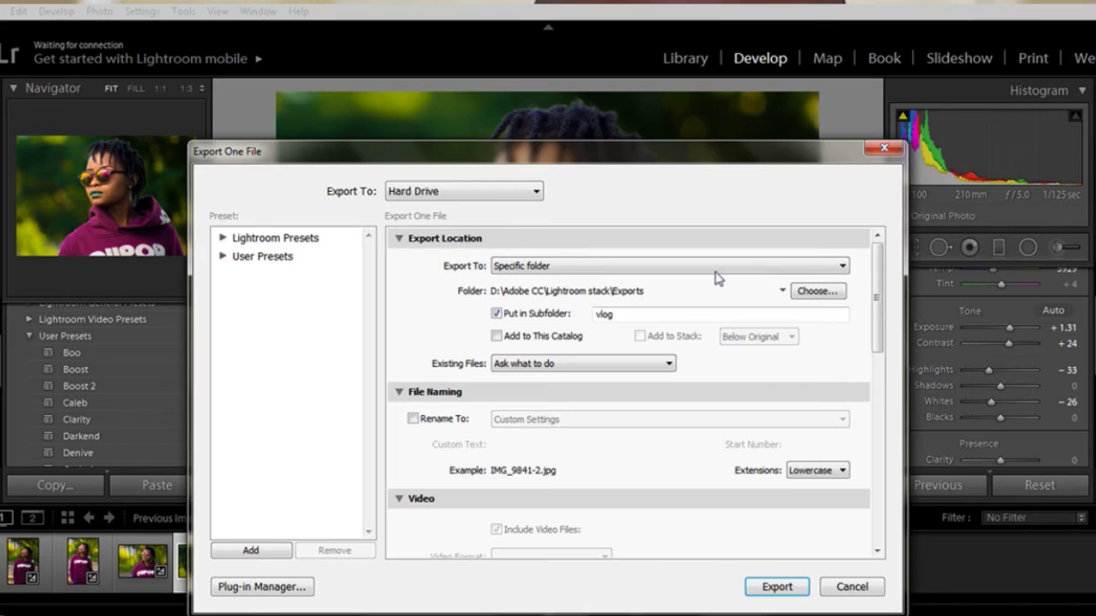
Step: Set the export subfolder to "Vlog tutorial" and export the photo to the hard drive
double_click(655, 314)
left_click(655, 312)
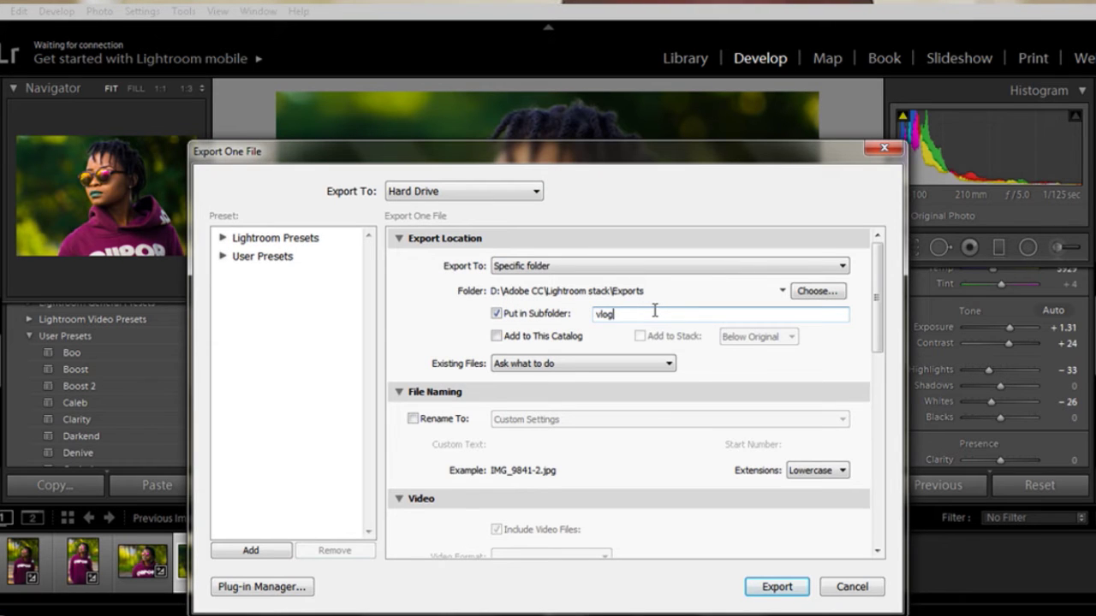
key("BackSpace")
key("BackSpace")
key("BackSpace")
key("BackSpace")
type("Vlog tutorial")
scroll(634, 394, "down", 10)
left_click(777, 587)
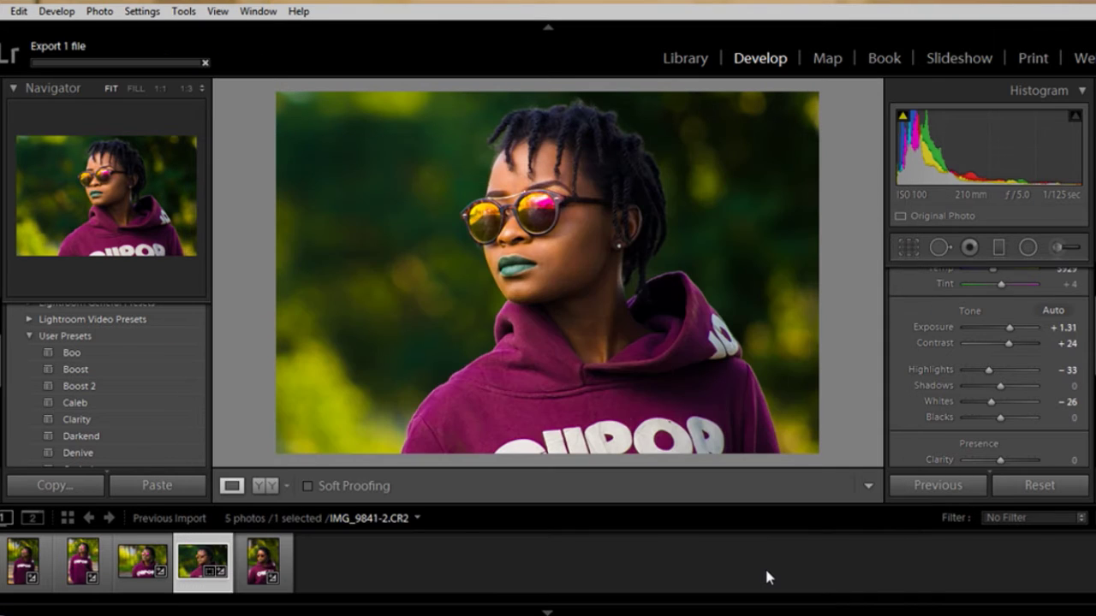